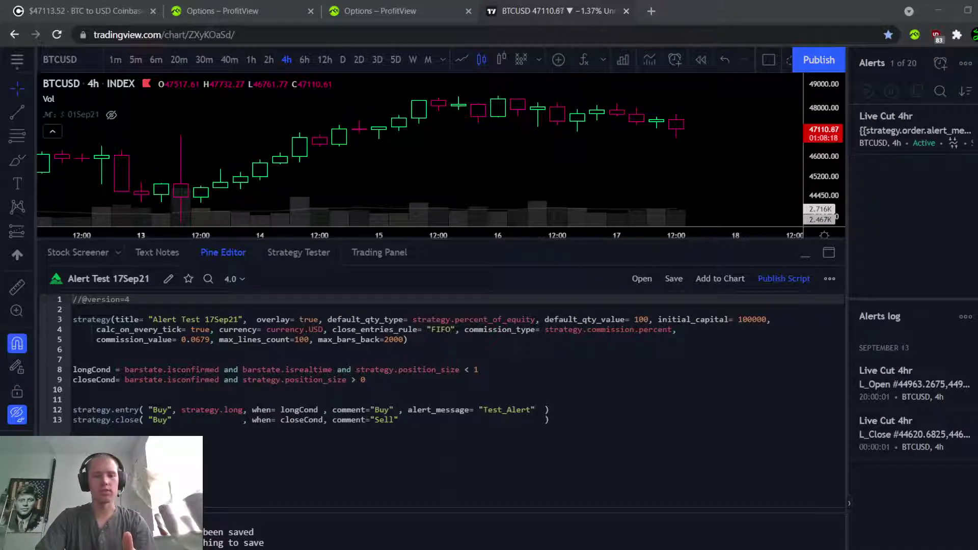
Review the Alert Test 17Sep21 script code, then switch to the Coinbase Pro BTC-USD page.
left_click_drag(413, 419, 158, 329)
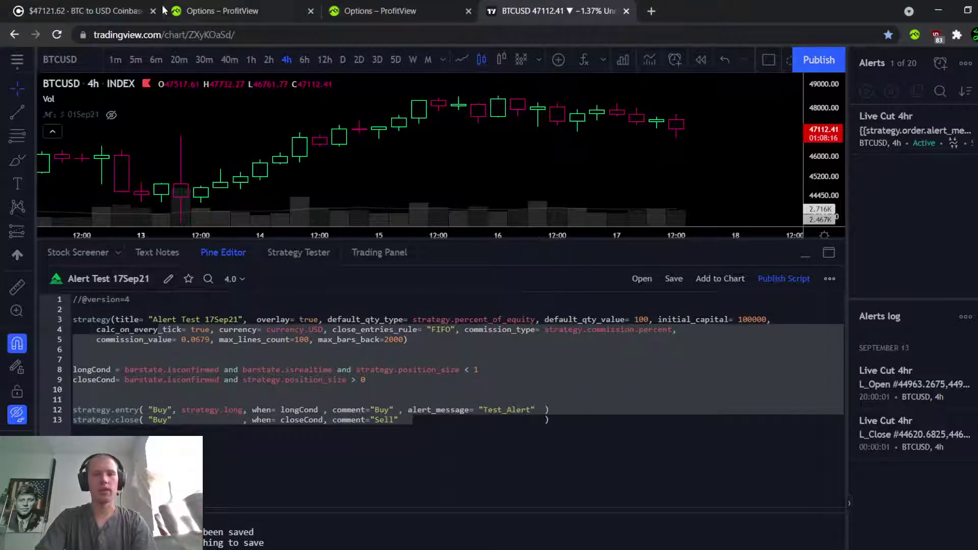
left_click(84, 10)
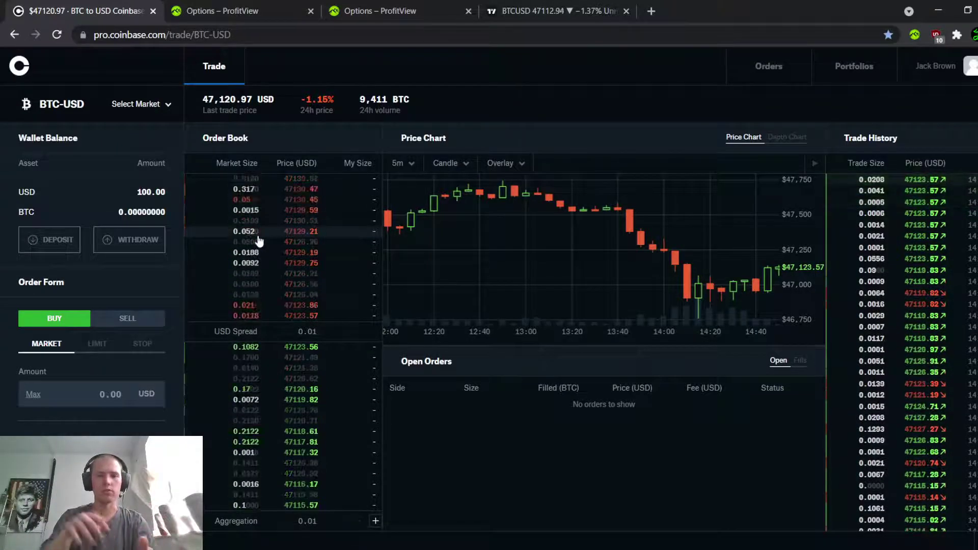
After confirming the 100 USD, no-BTC balance, go to ProfitView's alerts setup page.
left_click(233, 11)
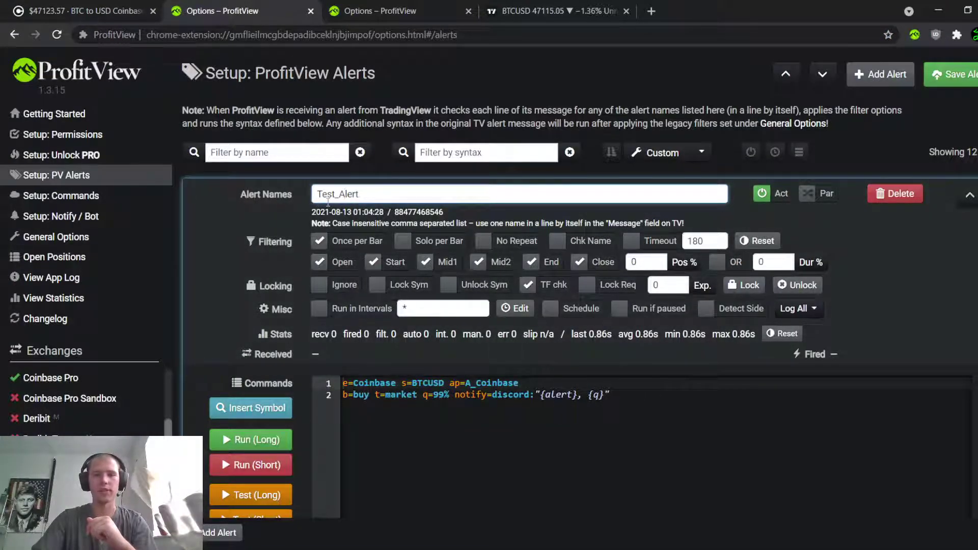
left_click_drag(363, 198, 314, 192)
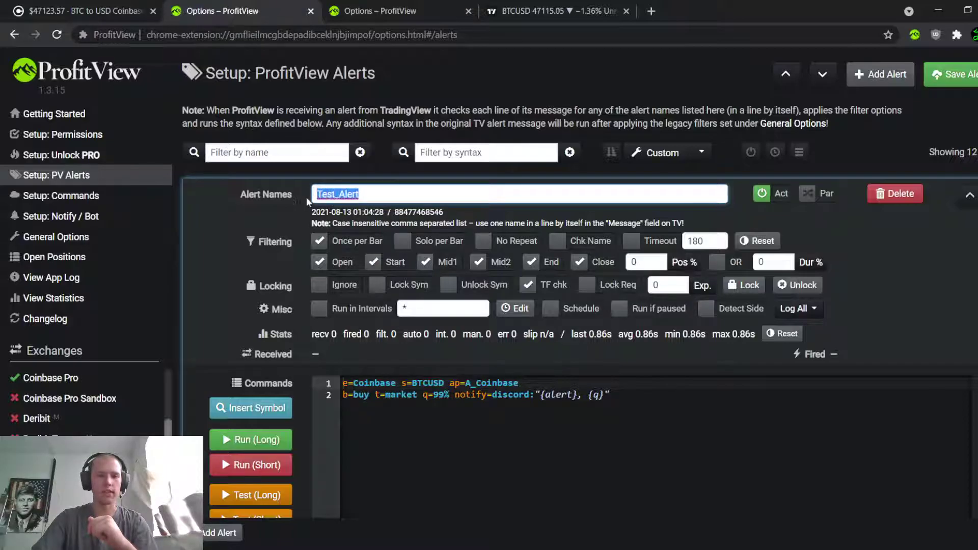
left_click(328, 194)
left_click_drag(377, 194, 322, 193)
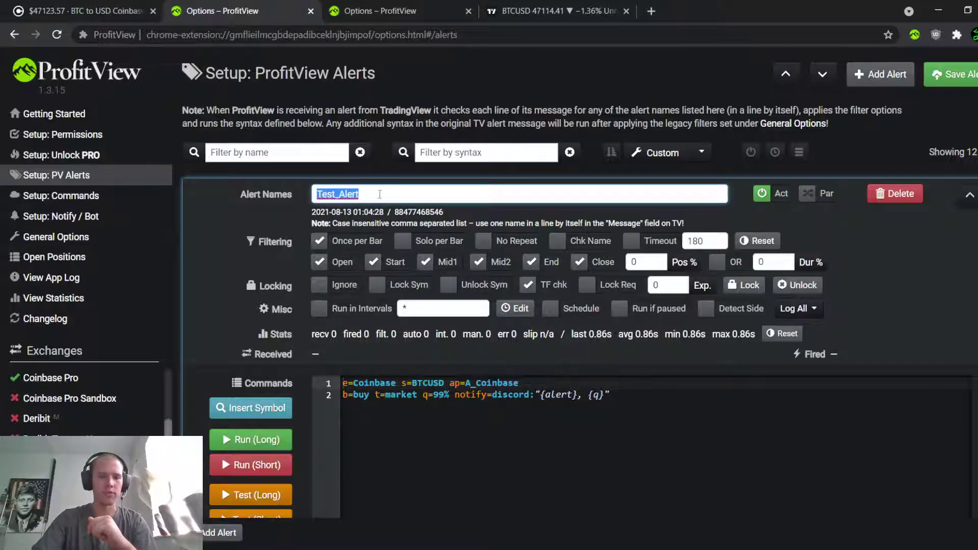
left_click(380, 194)
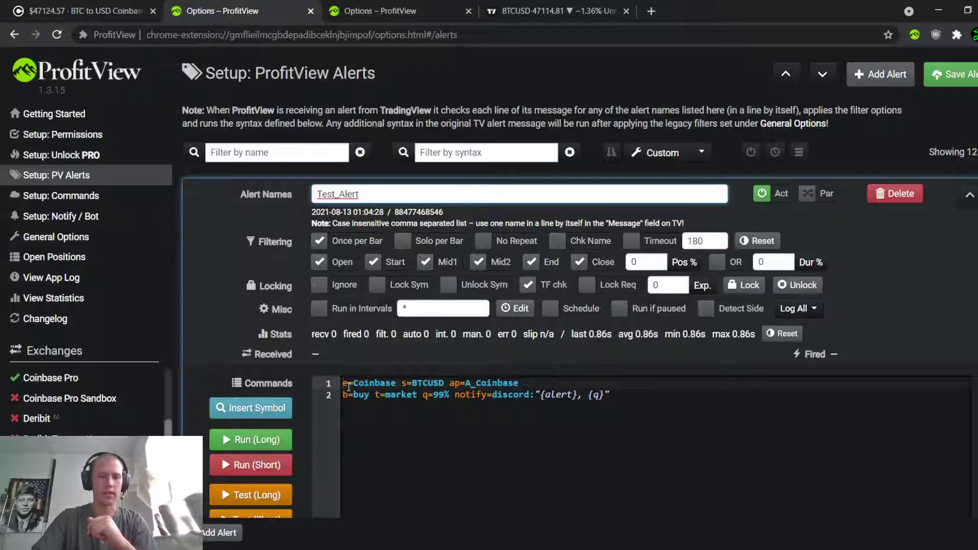
left_click(348, 387)
left_click(631, 397)
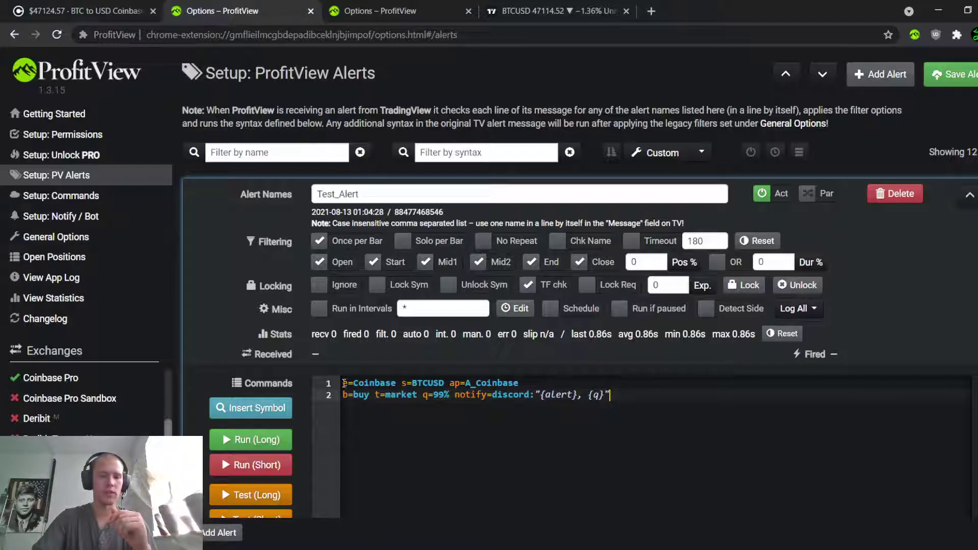
left_click_drag(344, 383, 612, 397)
left_click(589, 397)
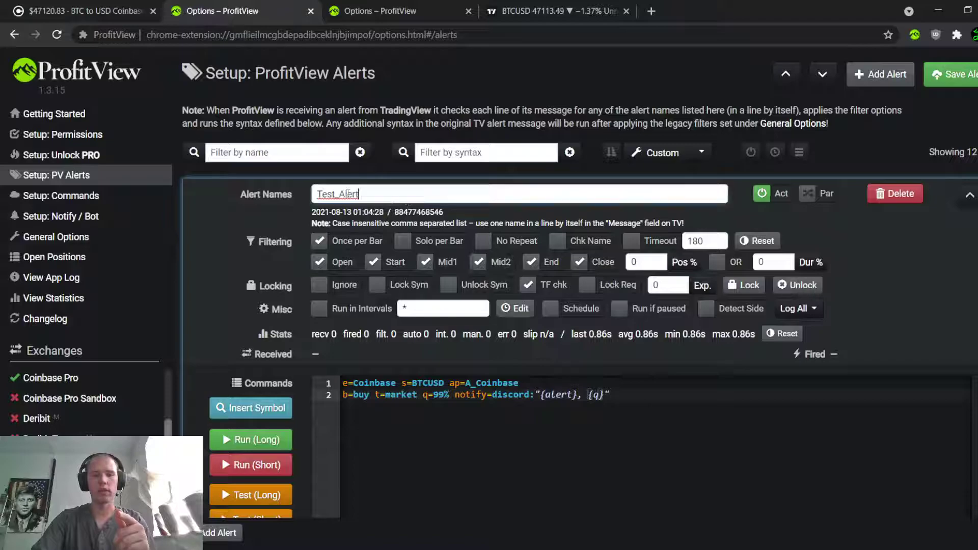
double_click(321, 194)
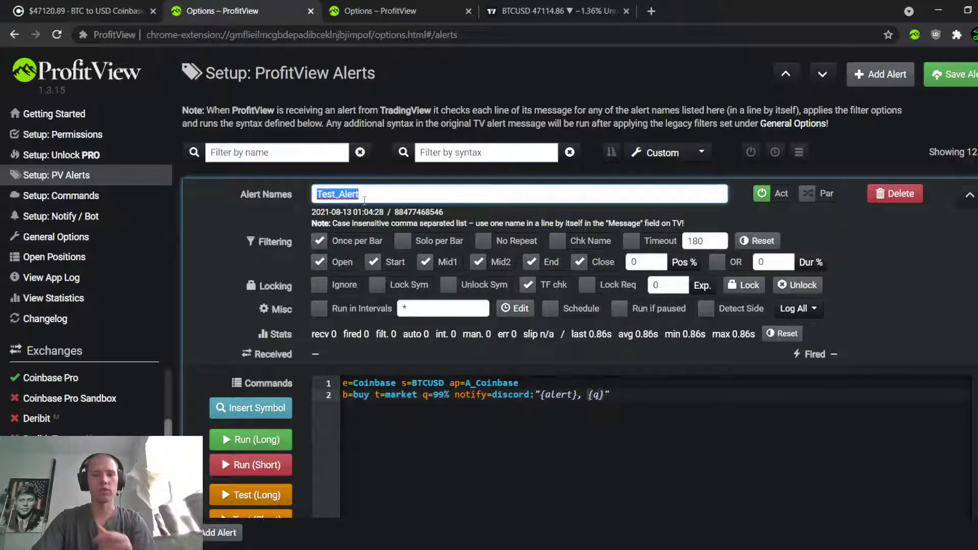
left_click(357, 193)
left_click_drag(353, 194, 316, 196)
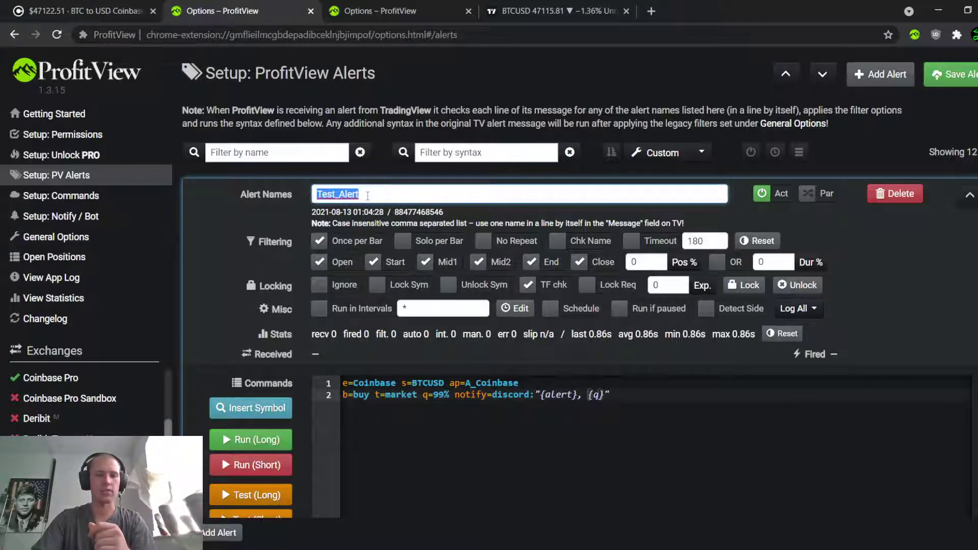
left_click(367, 196)
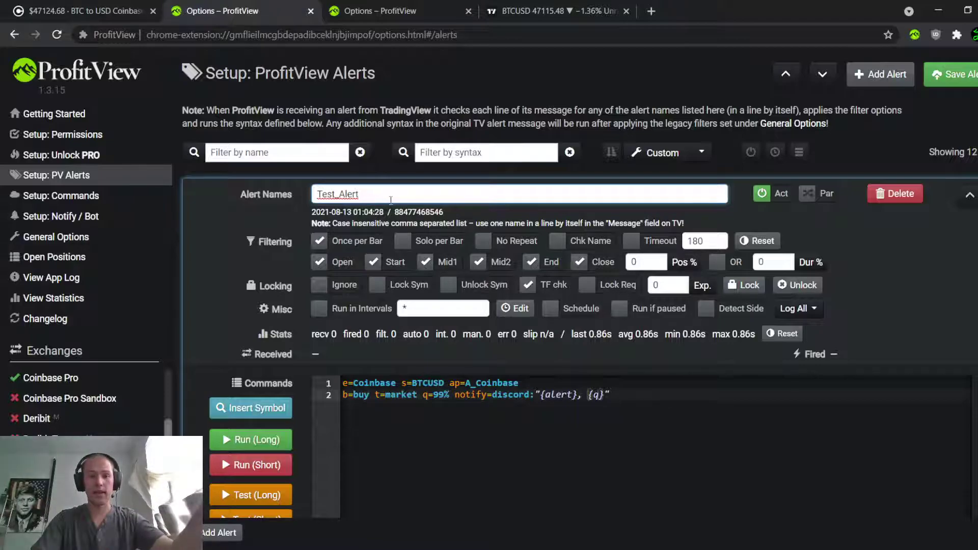
left_click_drag(343, 383, 610, 395)
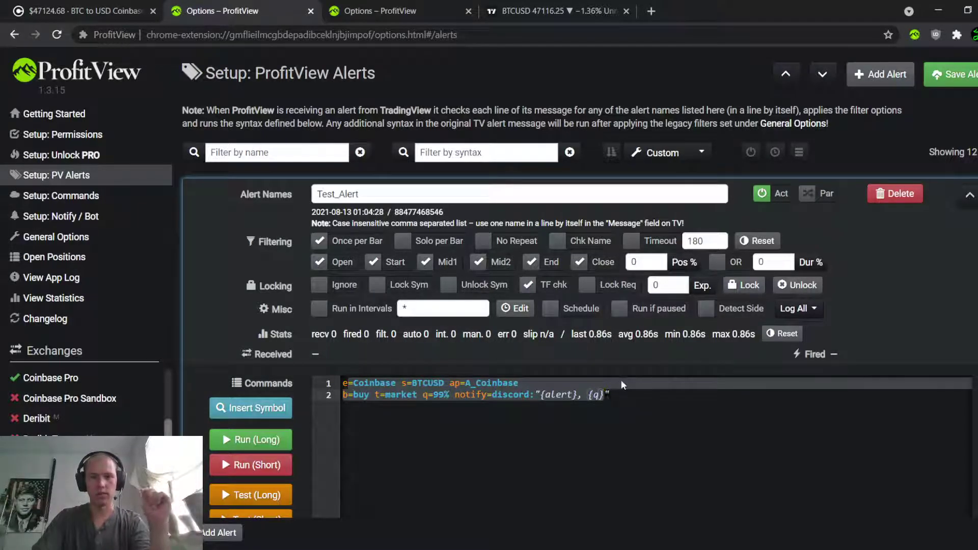
left_click(577, 396)
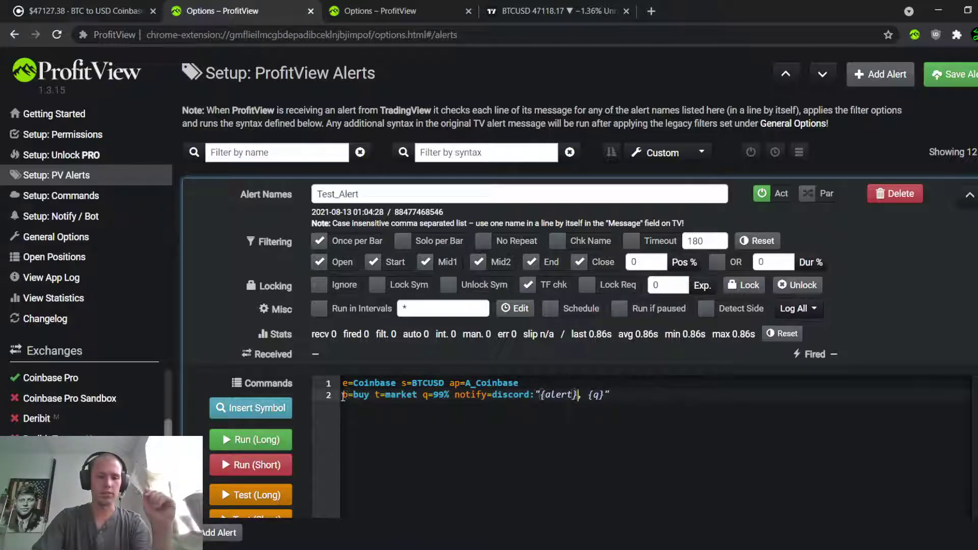
left_click_drag(348, 396, 370, 395)
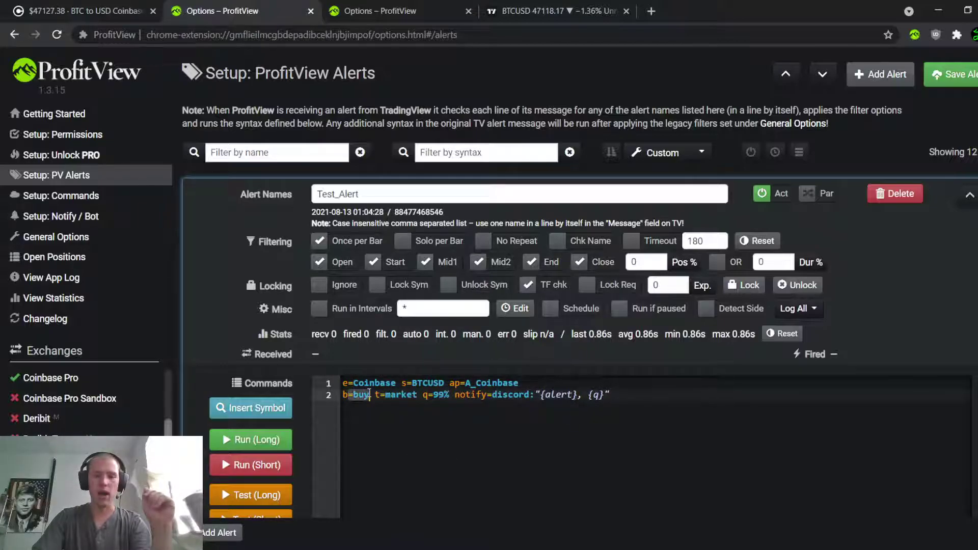
double_click(415, 381)
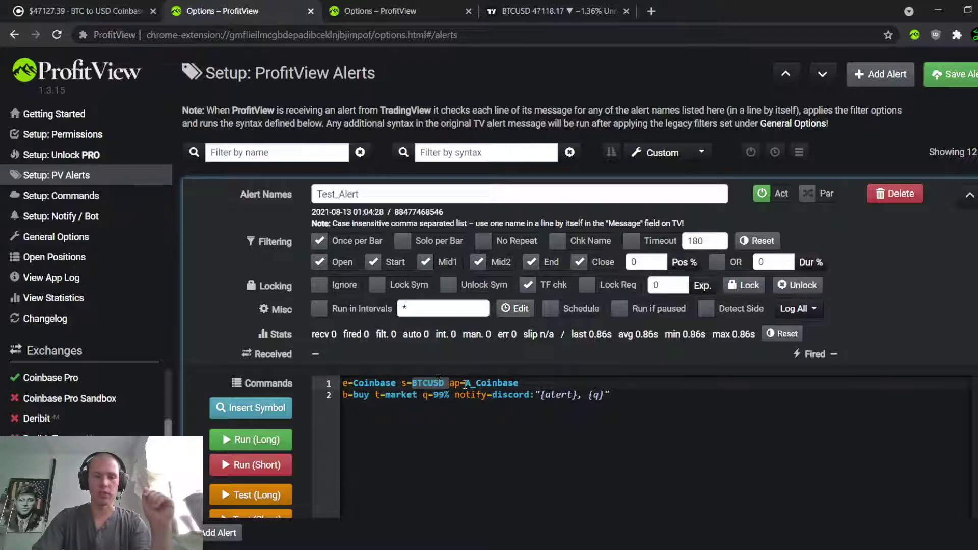
left_click_drag(386, 396, 589, 396)
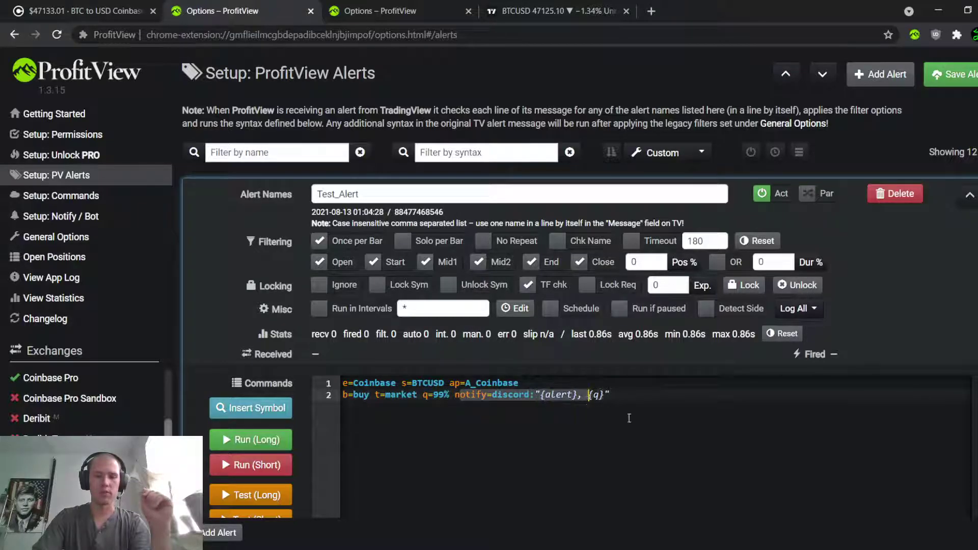
left_click(577, 473)
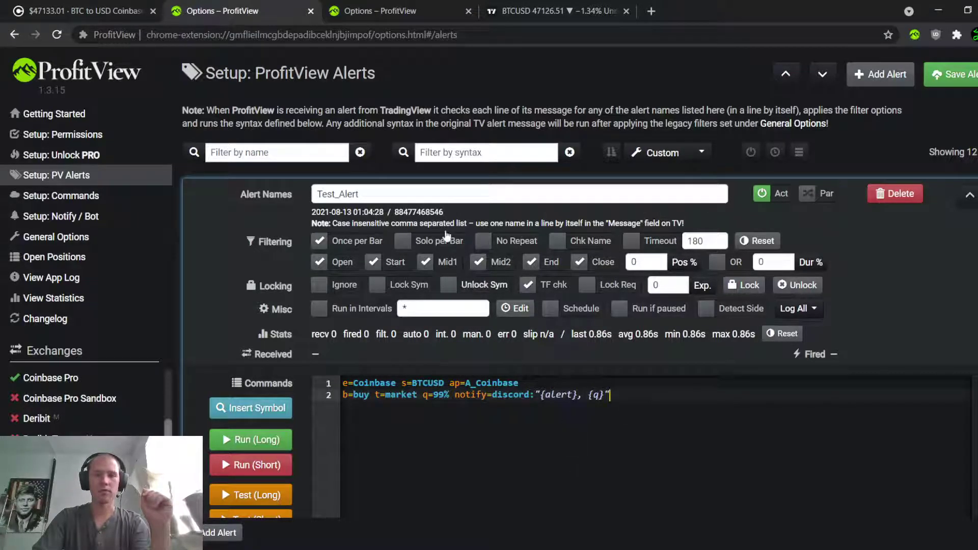
Purge the manual alertTest entries from ProfitView's View App Log and confirm.
left_click(382, 11)
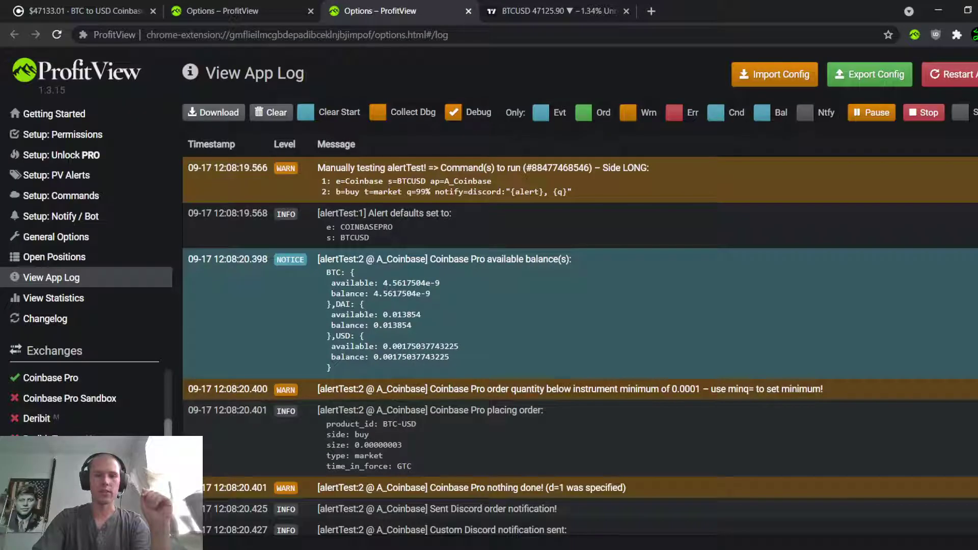
left_click_drag(326, 164, 458, 359)
left_click(459, 286)
left_click(273, 113)
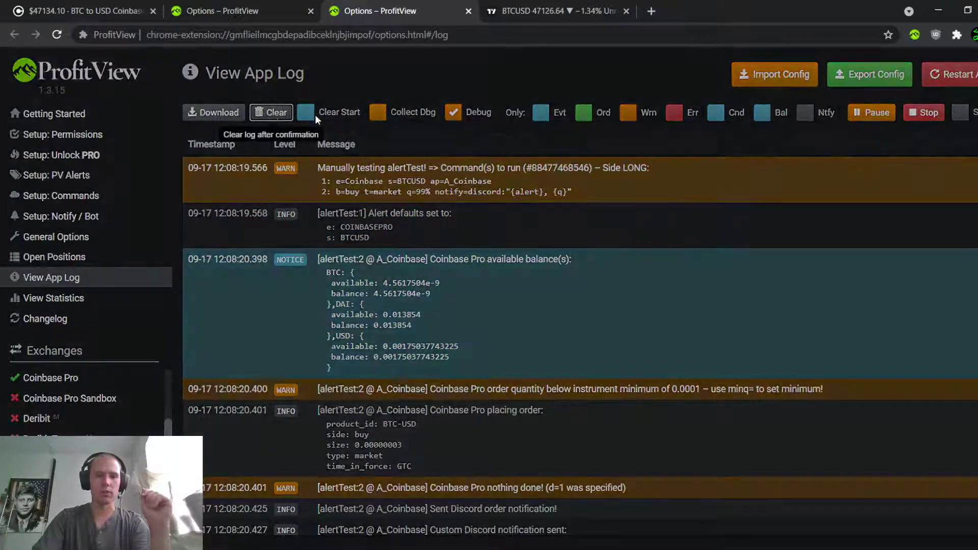
left_click(681, 330)
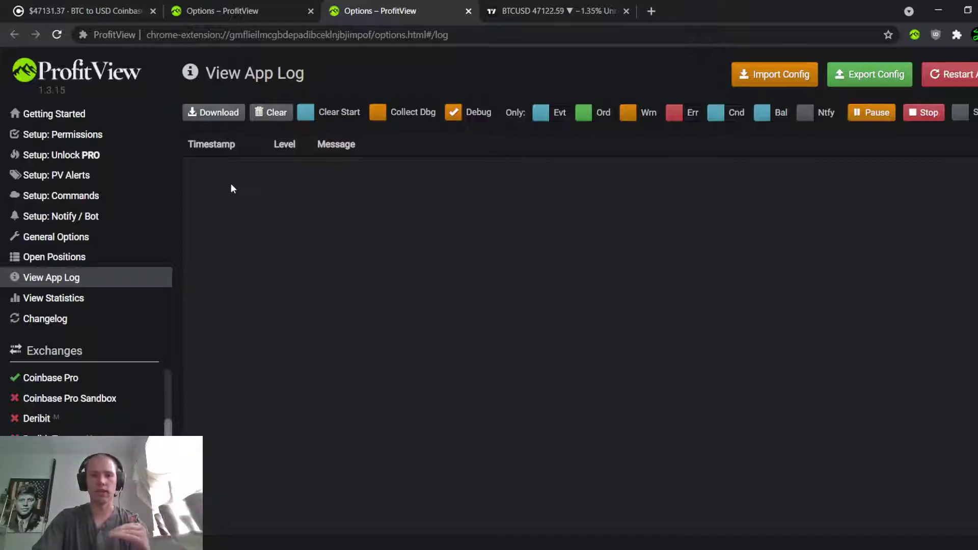
Add the Alert Test 17Sep21 strategy to the BTCUSD chart and open its script source.
left_click(531, 13)
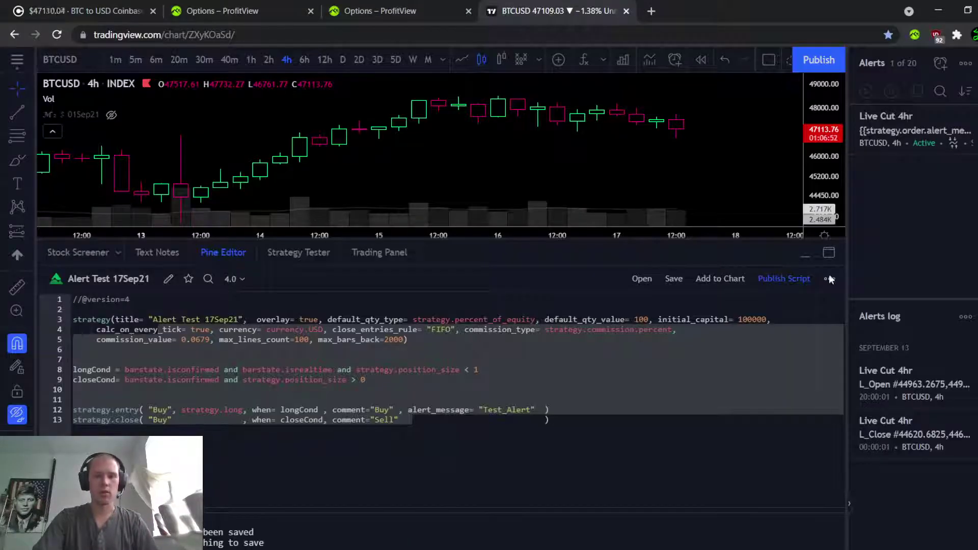
left_click(716, 279)
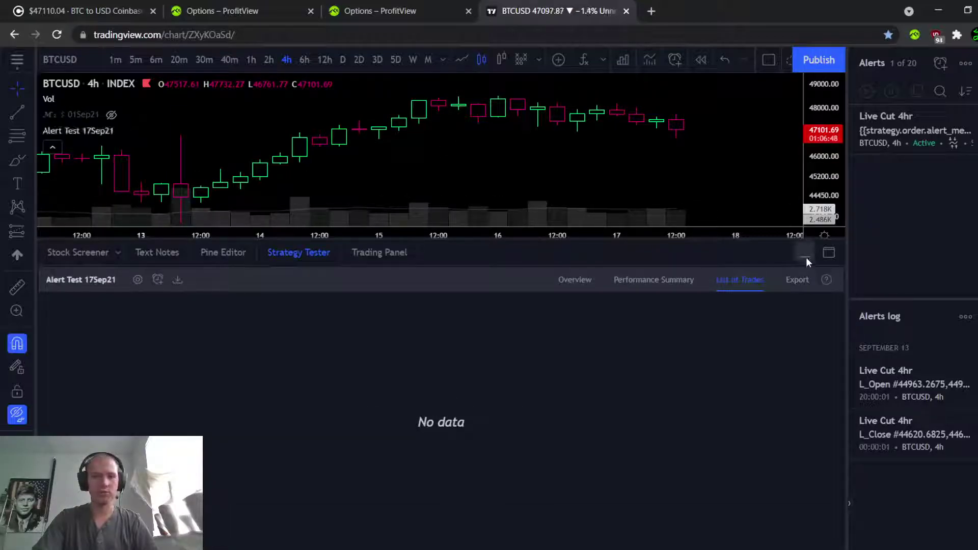
left_click(806, 256)
mouse_move(124, 136)
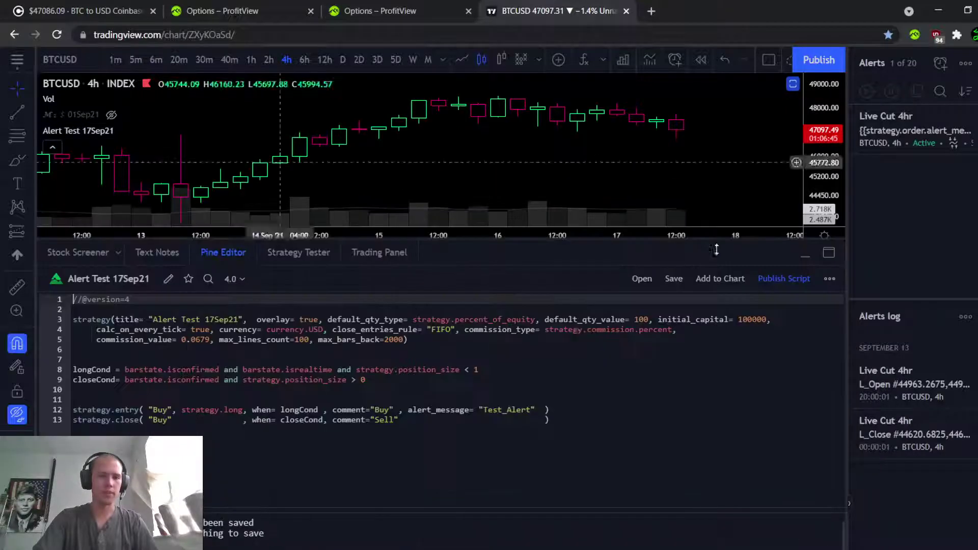
left_click(162, 131)
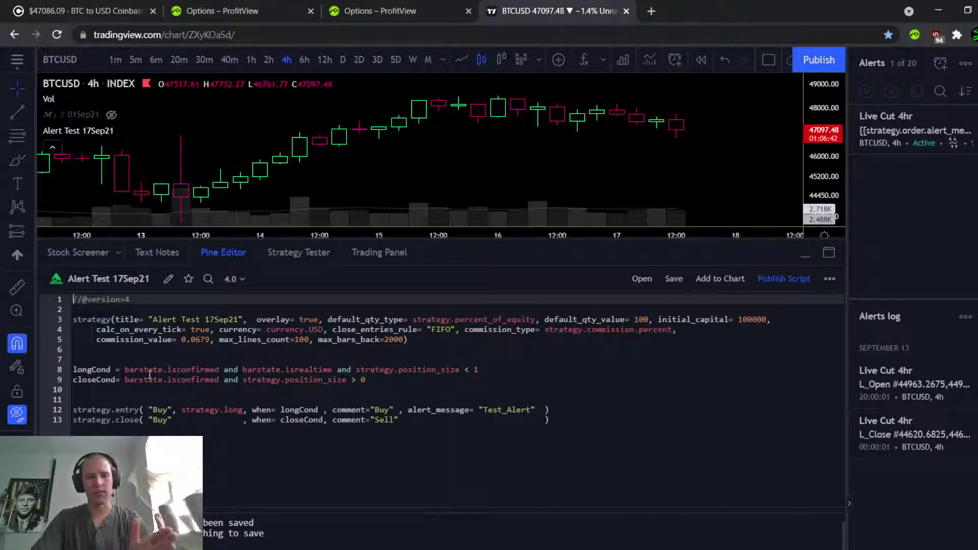
left_click_drag(126, 371, 201, 371)
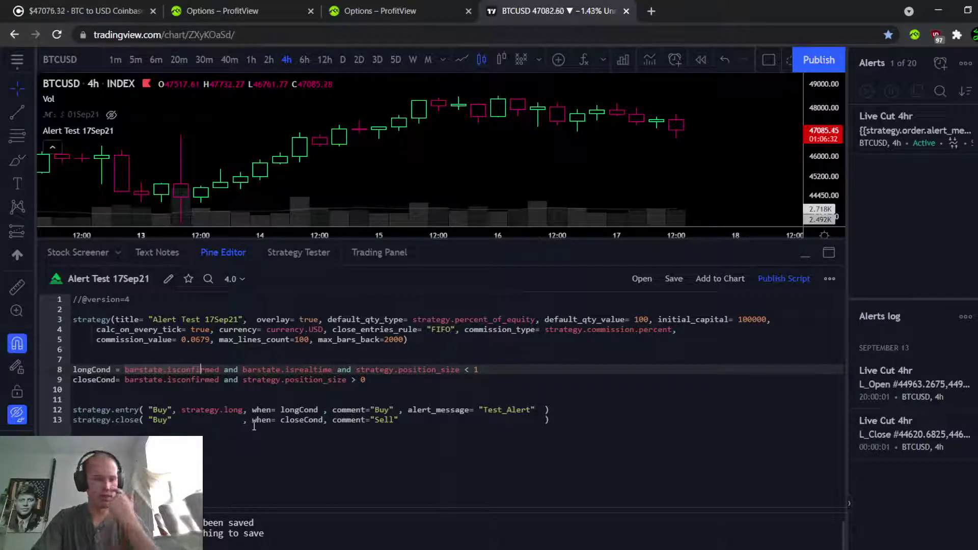
Check the script's alert_message 'Test_Alert' matches ProfitView's alert name, then collapse the editor.
left_click(341, 340)
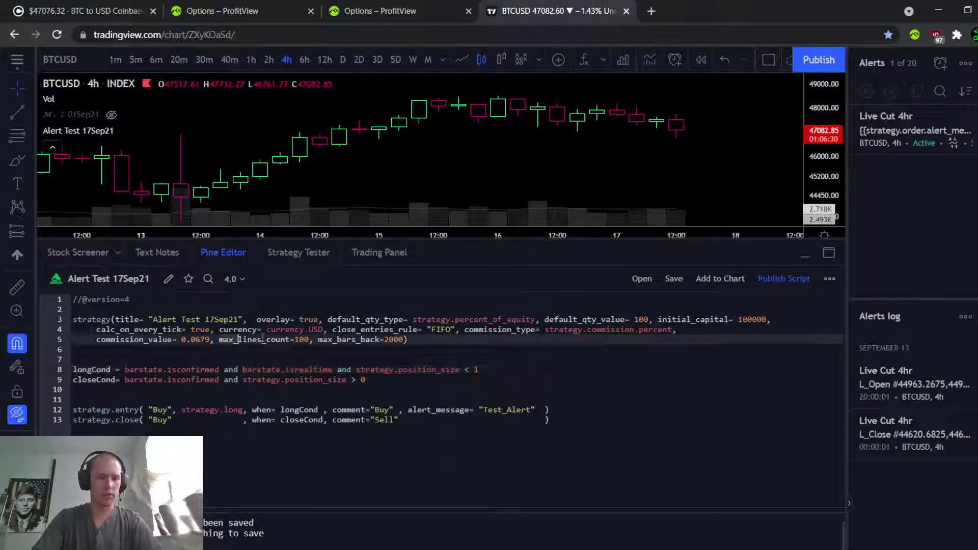
key("Down")
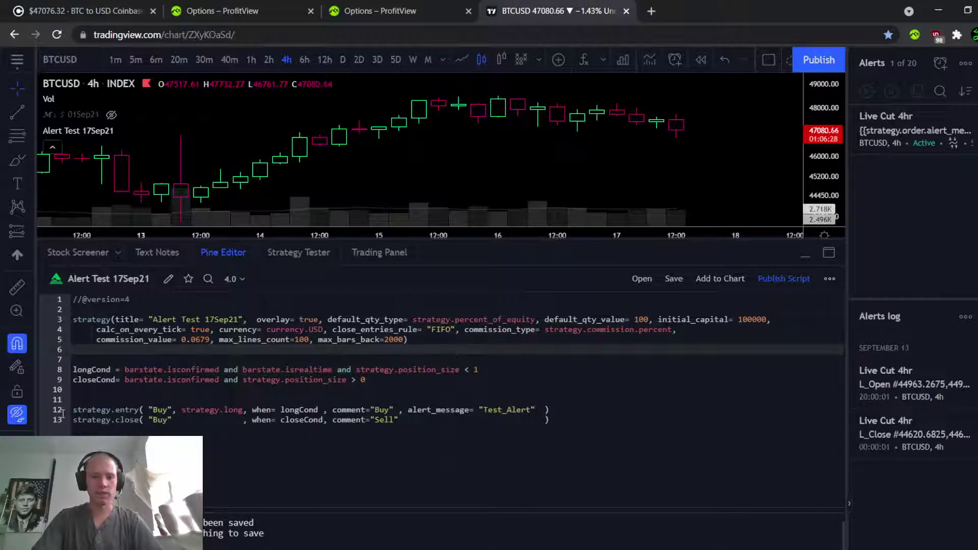
left_click(475, 410)
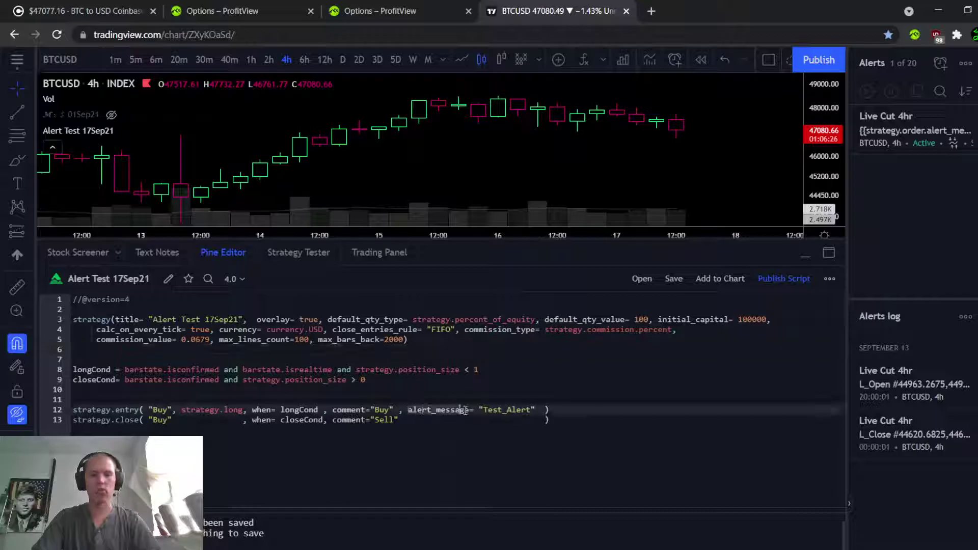
left_click(527, 411)
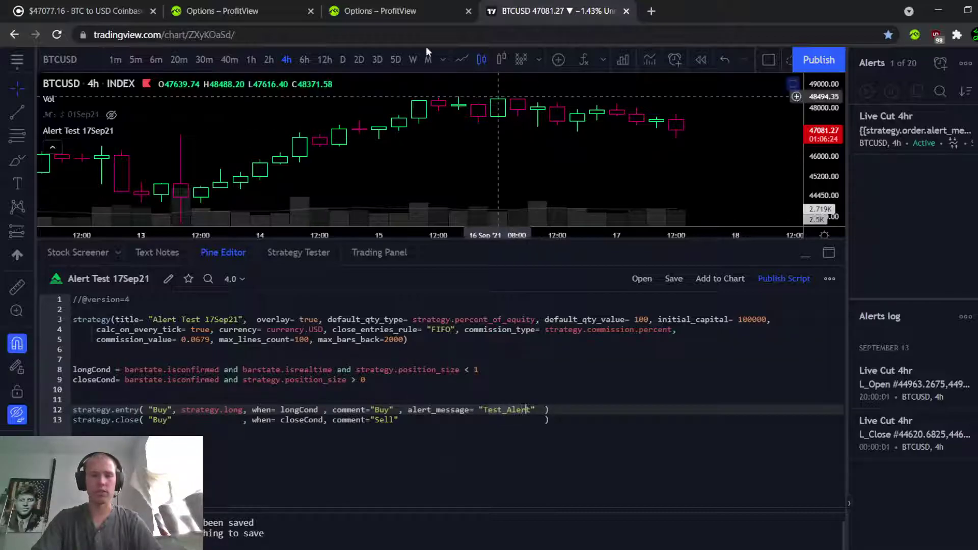
left_click(271, 18)
left_click_drag(360, 194, 302, 189)
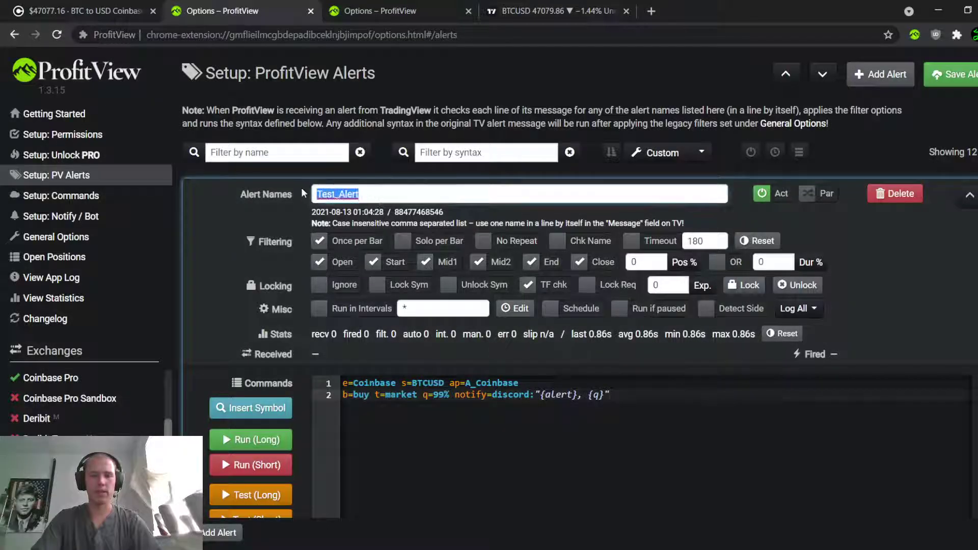
left_click(561, 11)
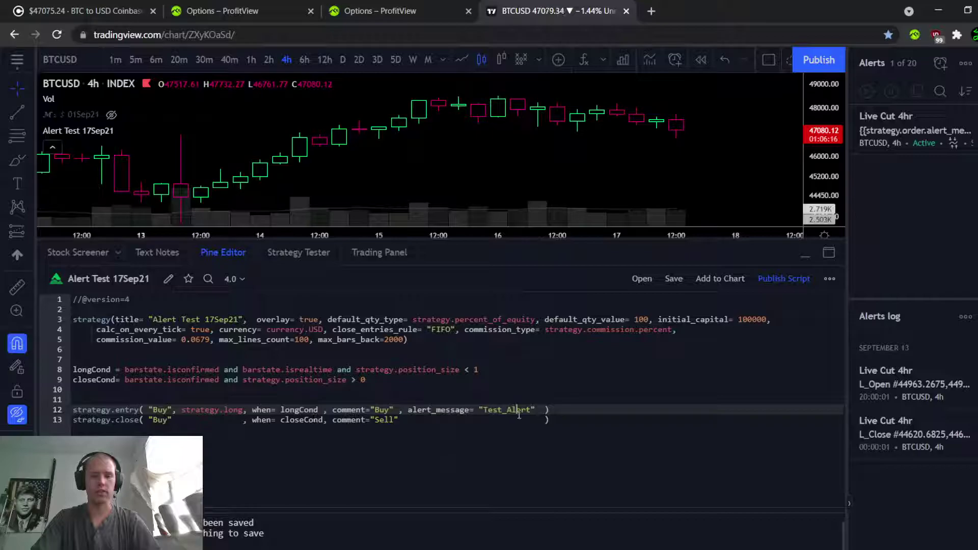
left_click_drag(532, 410, 486, 410)
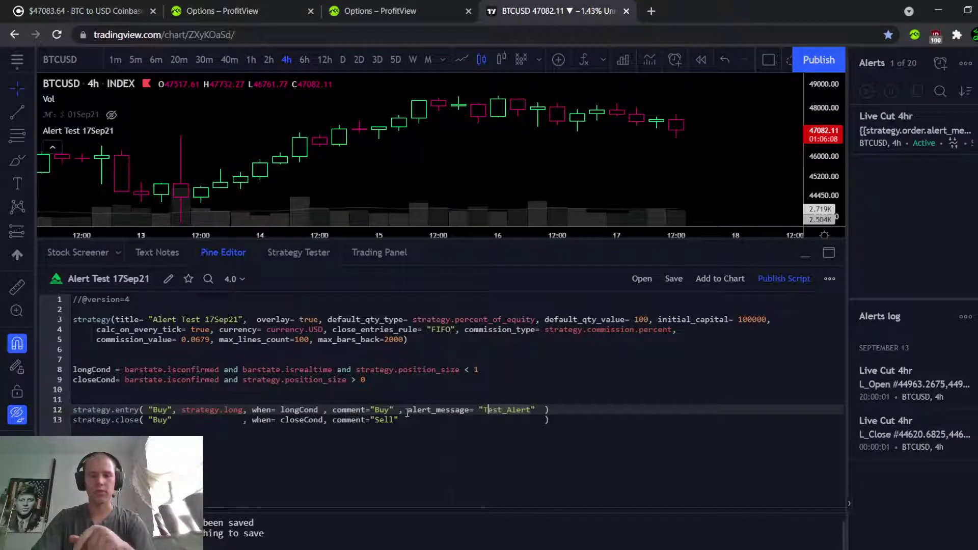
left_click(539, 372)
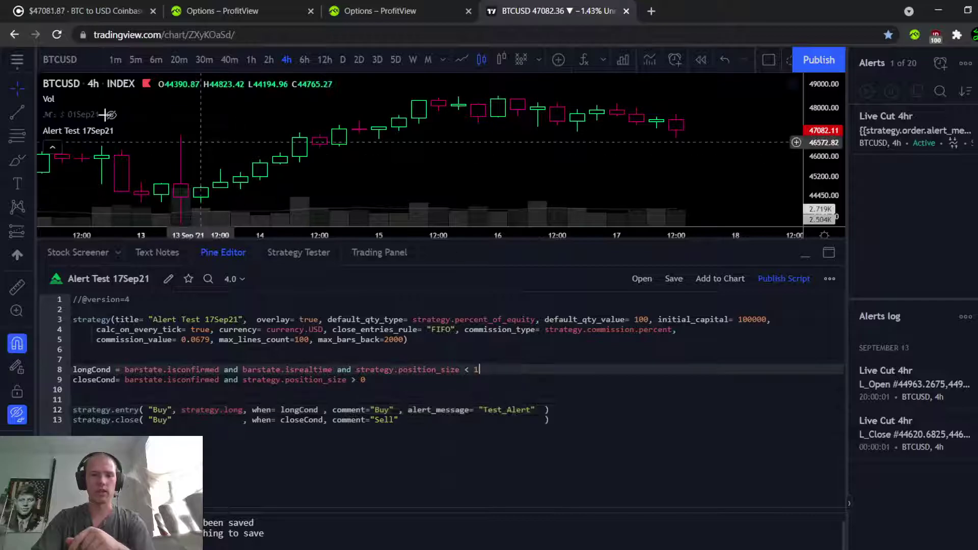
left_click(805, 254)
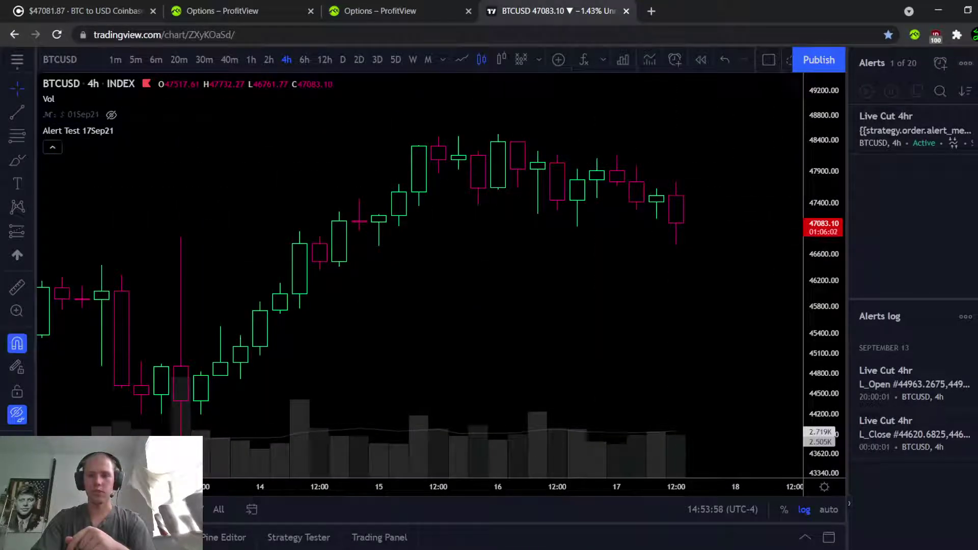
Start a BTCUSD alert on Alert Test 17Sep21 named 'dszdsdasd' with an empty message.
left_click(941, 65)
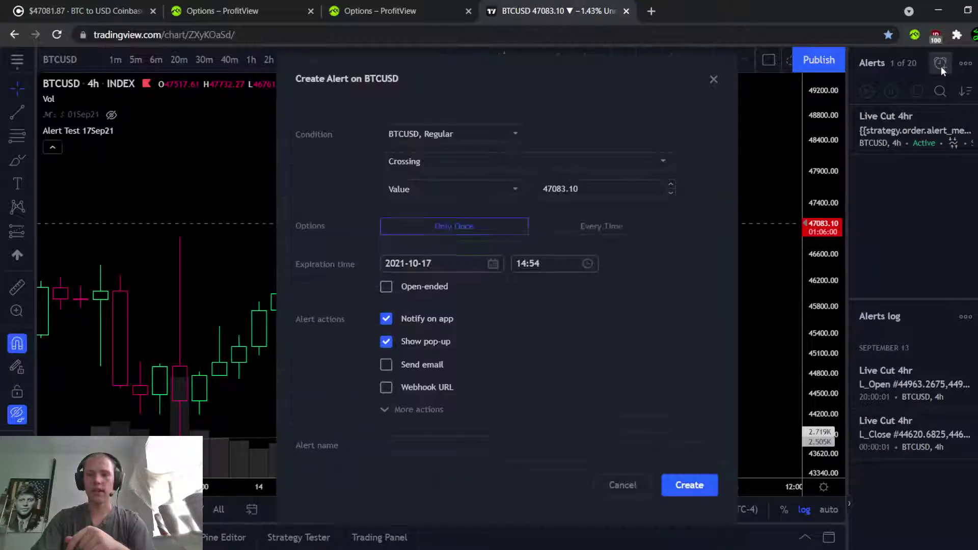
left_click(492, 135)
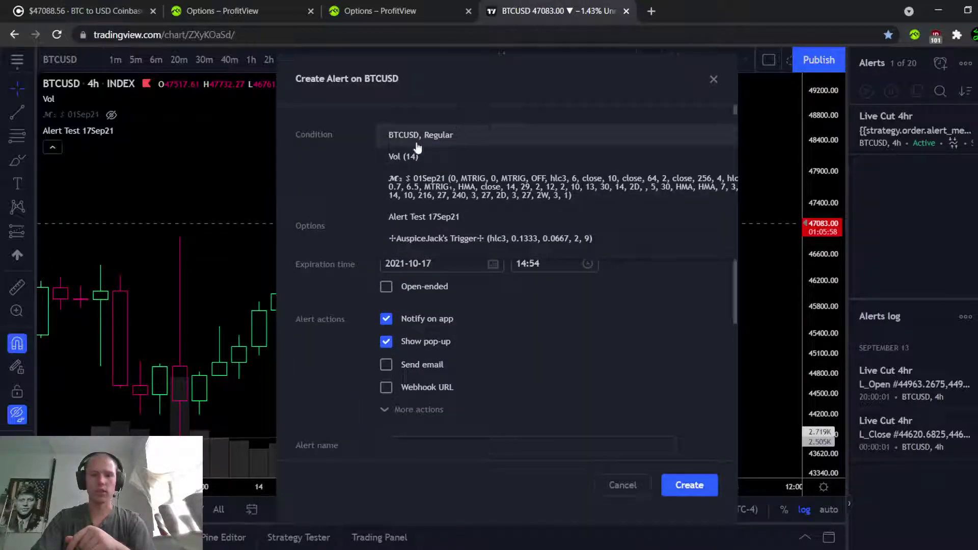
left_click(424, 218)
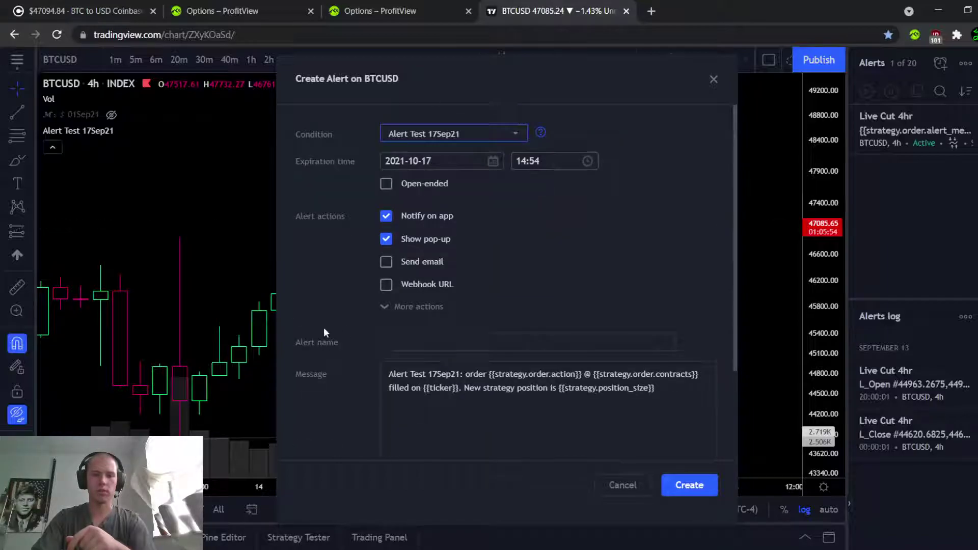
left_click(433, 348)
type("dszdsdasd")
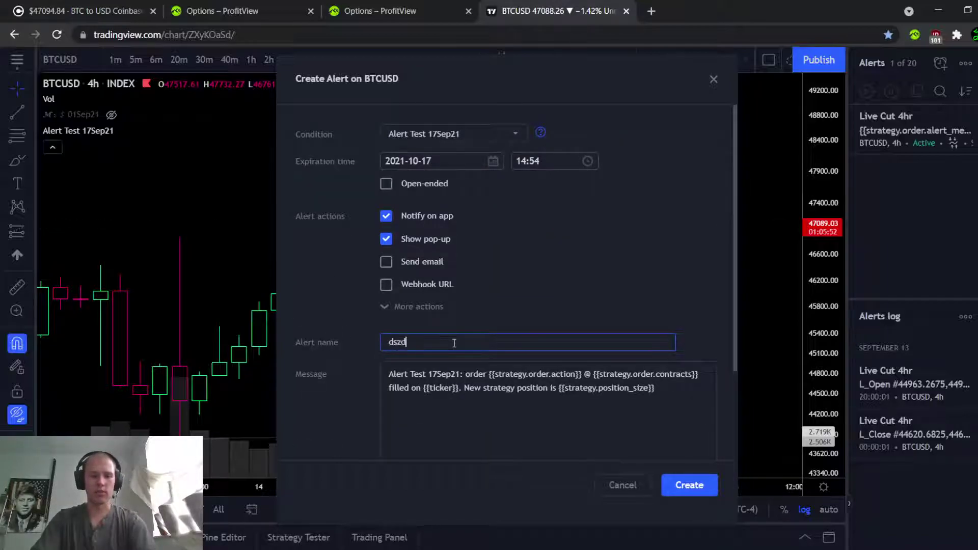
left_click(674, 403)
key("ctrl+a")
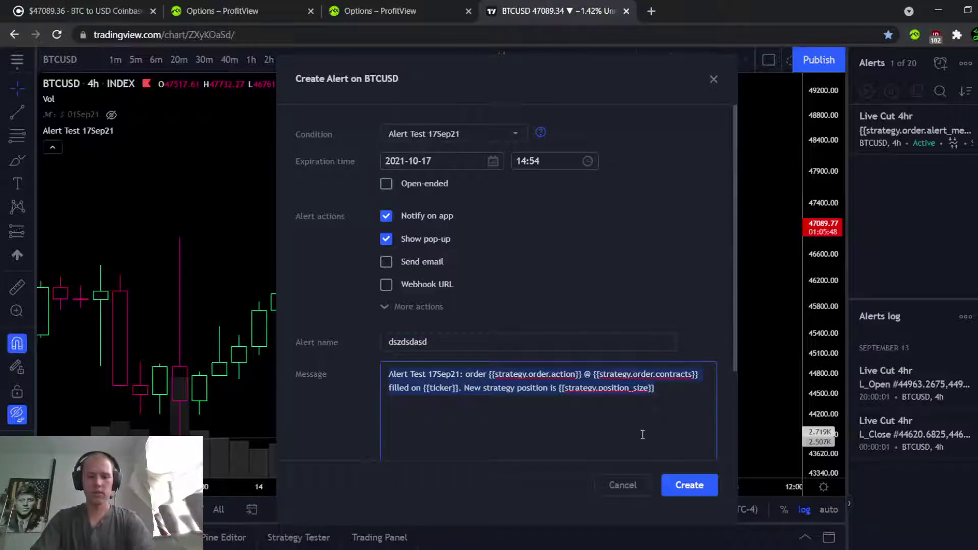
key("BackSpace")
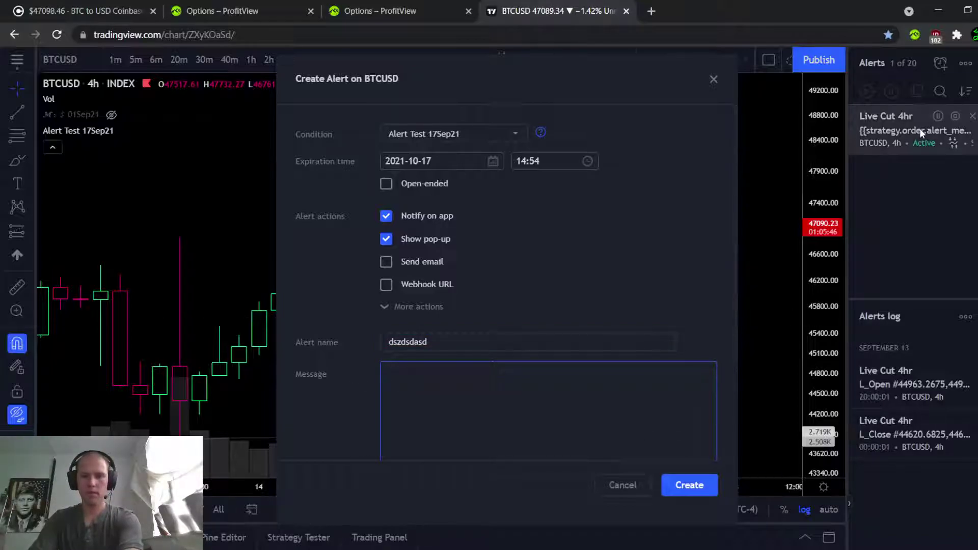
Grab the alert_message placeholder from the existing Live Cut 4hr alert, then close it.
left_click(956, 116)
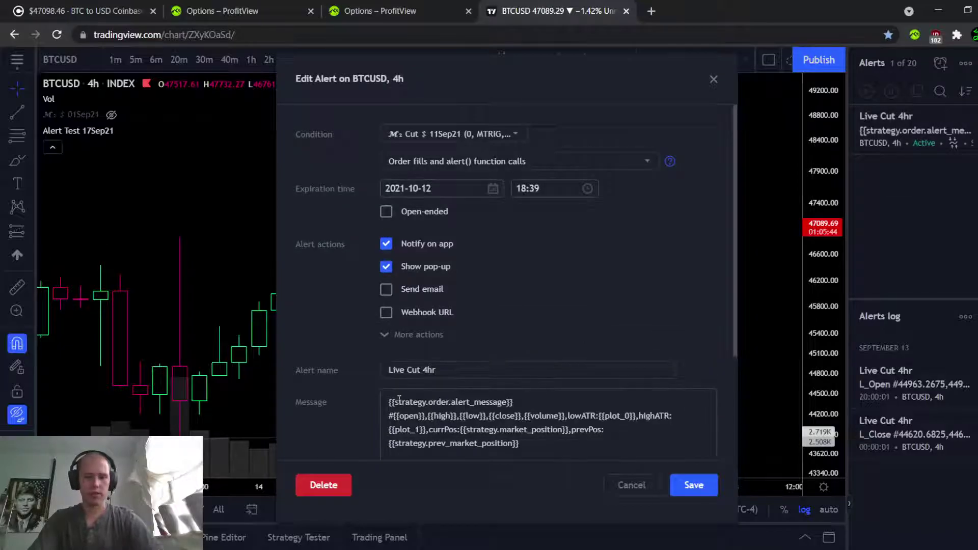
left_click_drag(524, 403, 377, 402)
key("ctrl+c")
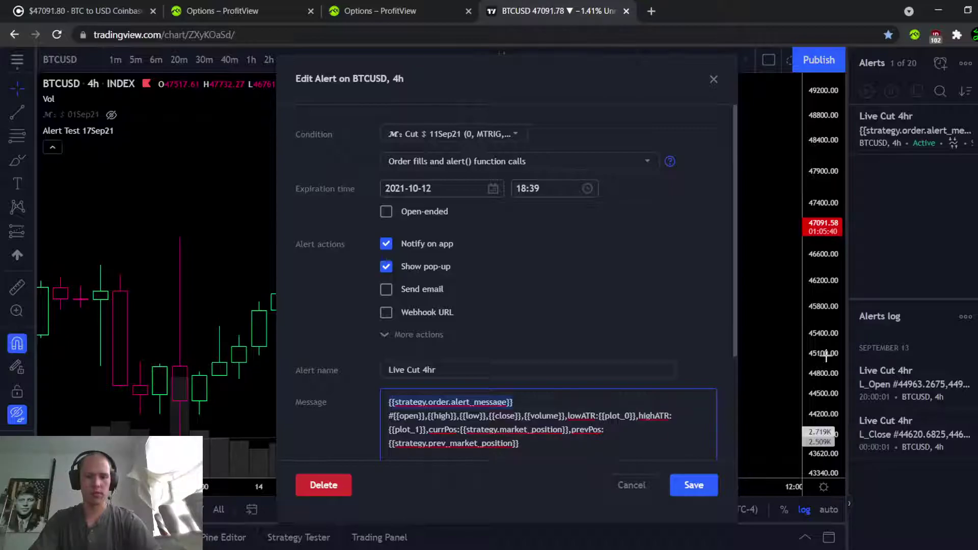
left_click(630, 486)
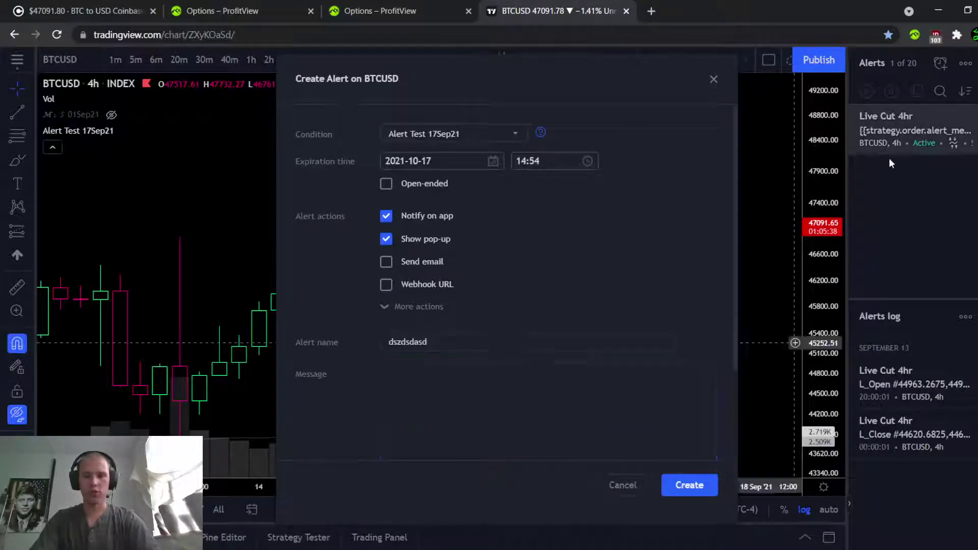
left_click_drag(429, 74, 482, 77)
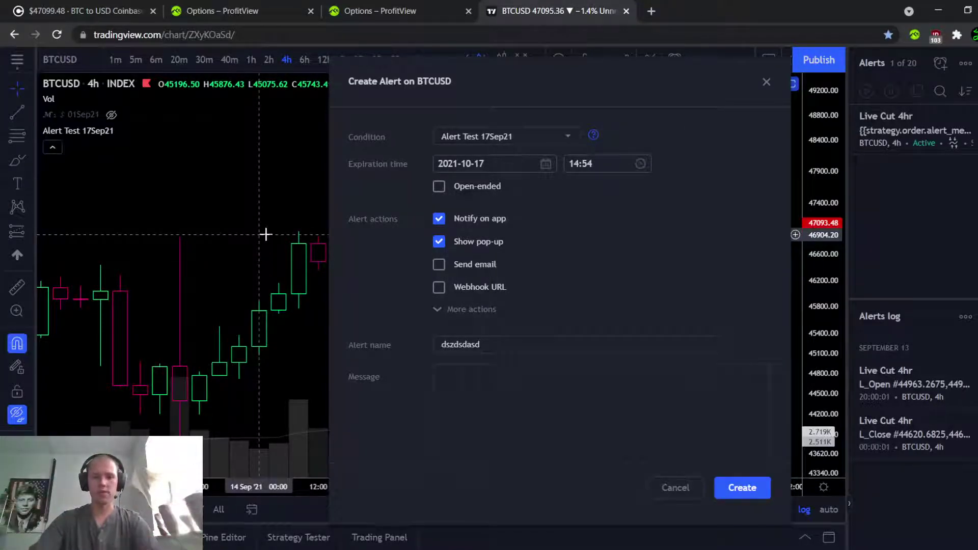
Fill the message with {{strategy.order.alert_message}} plus a ProfitView Addon OHLCV placeholder line.
left_click(493, 414)
key("ctrl+v")
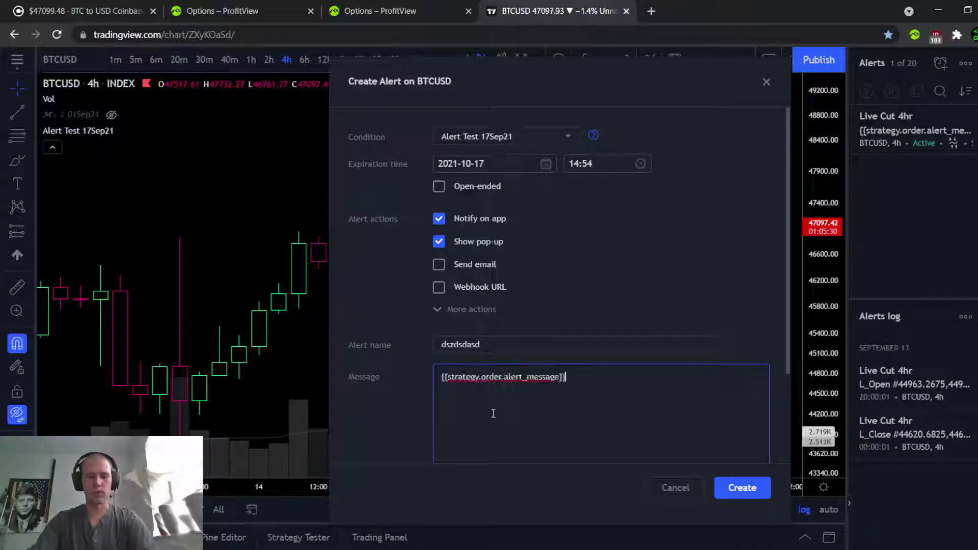
right_click(597, 387)
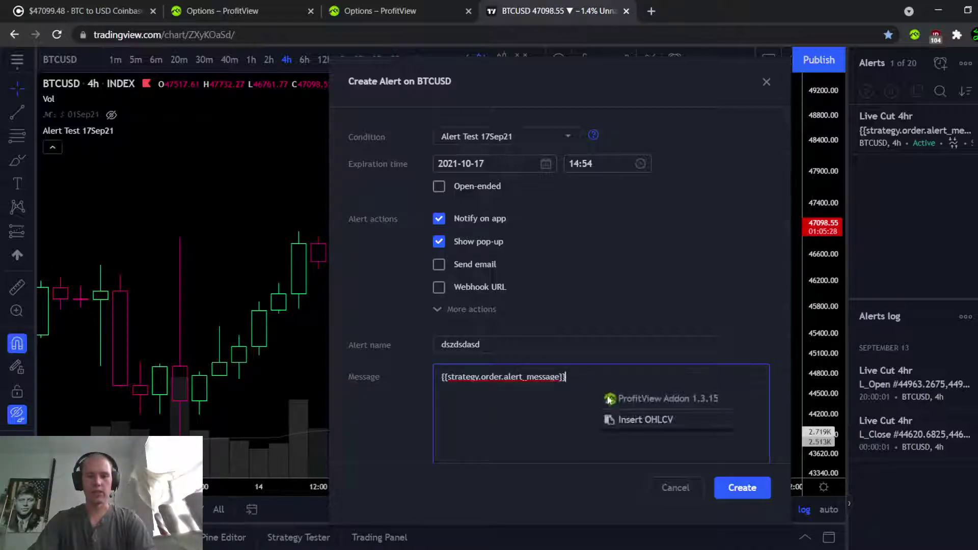
left_click(637, 421)
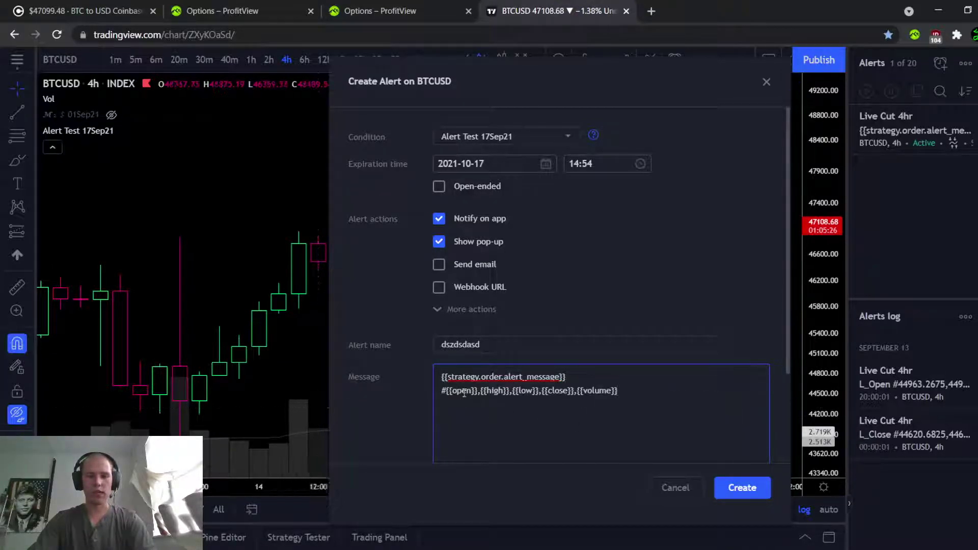
left_click_drag(638, 387, 432, 393)
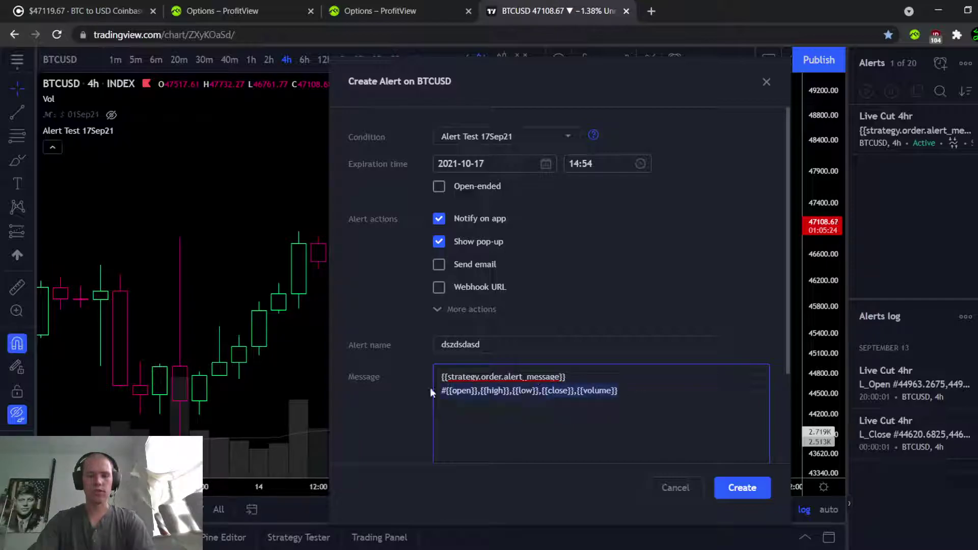
left_click(482, 391)
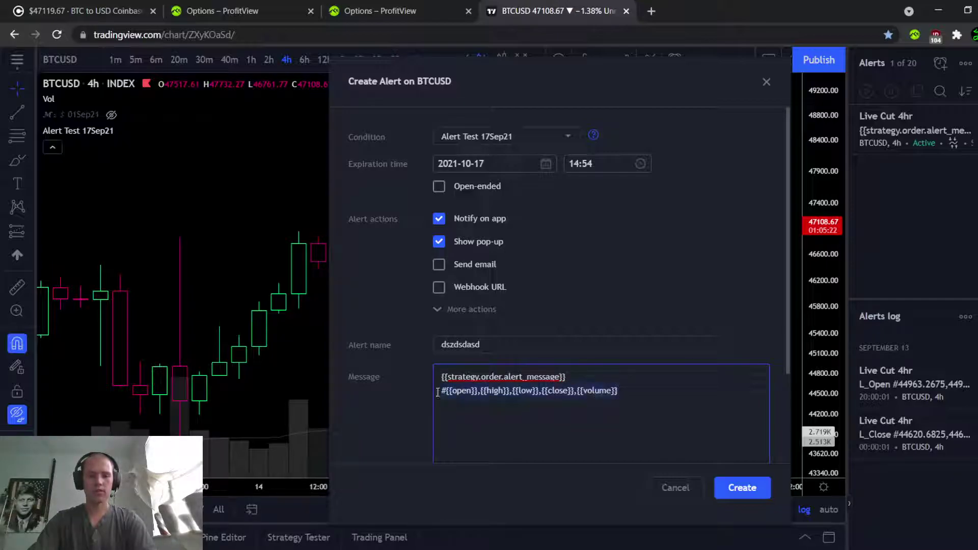
left_click(532, 390)
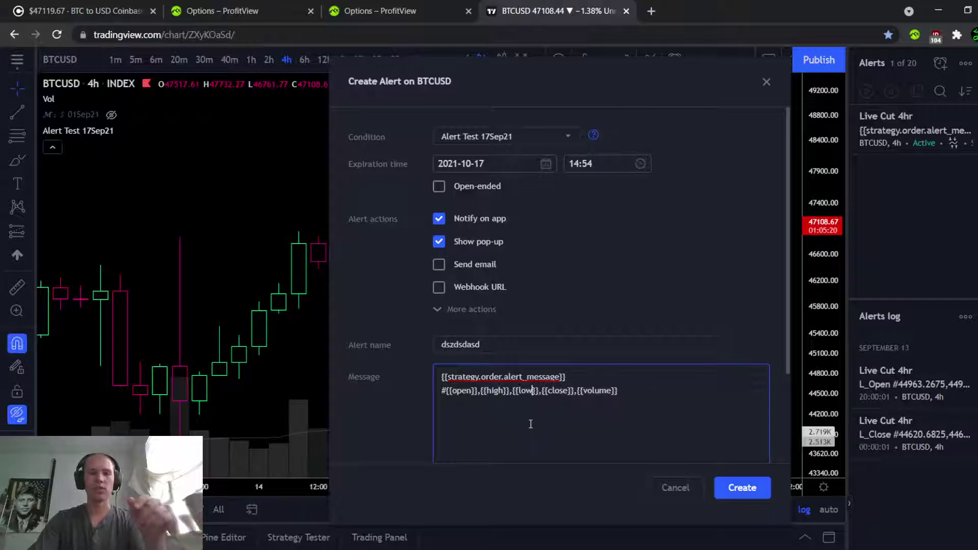
left_click_drag(449, 392, 636, 392)
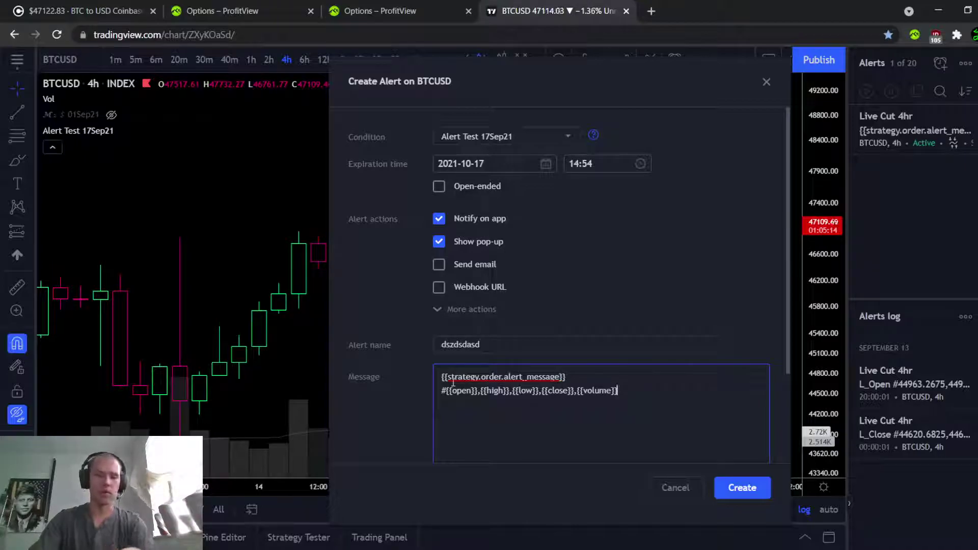
left_click_drag(442, 378, 574, 378)
key("ctrl+c")
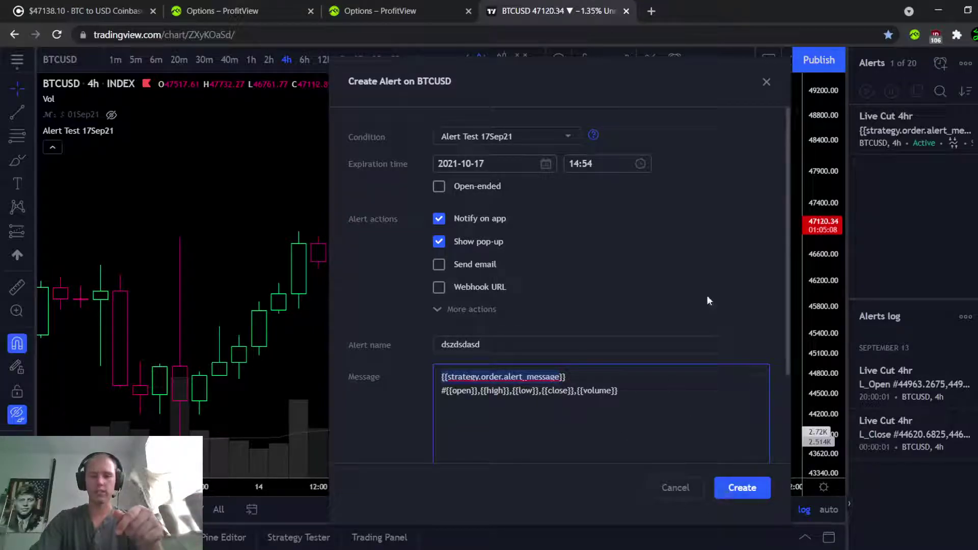
scroll(707, 301, "down", 3)
Create the dszdsdasd alert, then delete it from the alerts list.
left_click(742, 488)
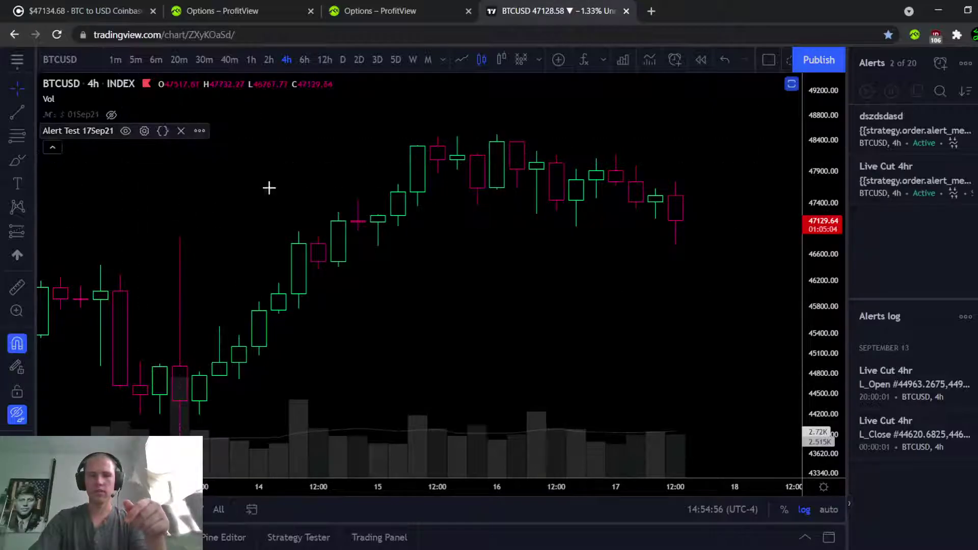
scroll(522, 284, "up", 1)
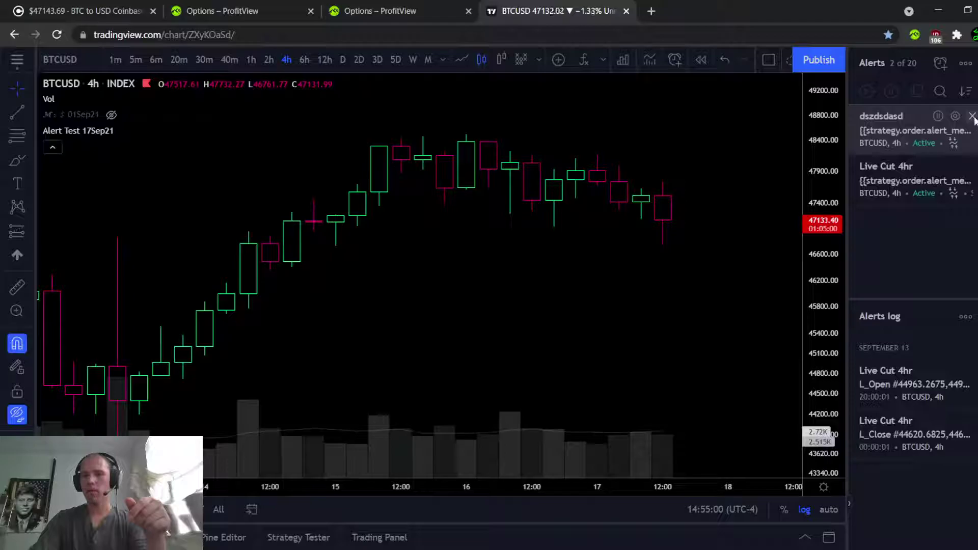
left_click(973, 116)
left_click(599, 339)
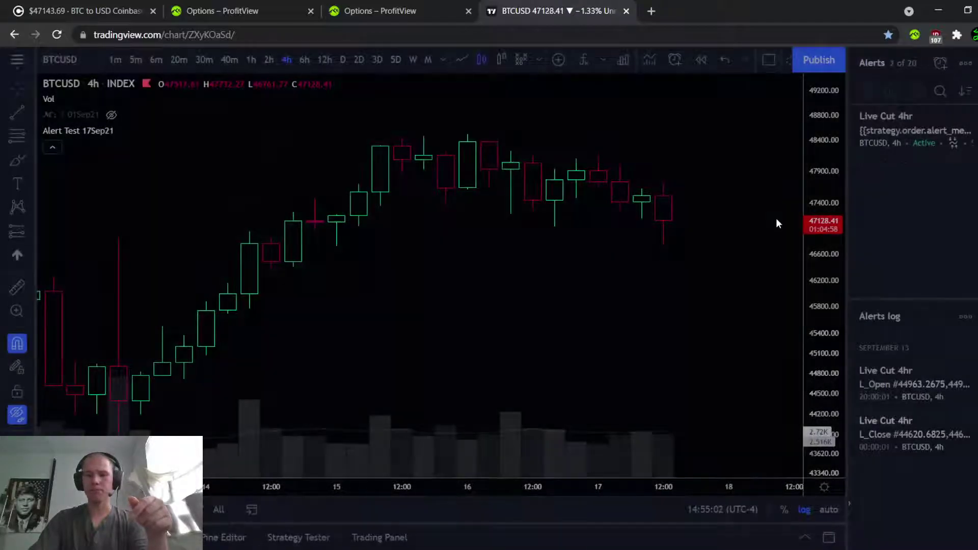
Switch the BTCUSD chart to 1-minute candles and hide the Alert Test strategy.
left_click(114, 61)
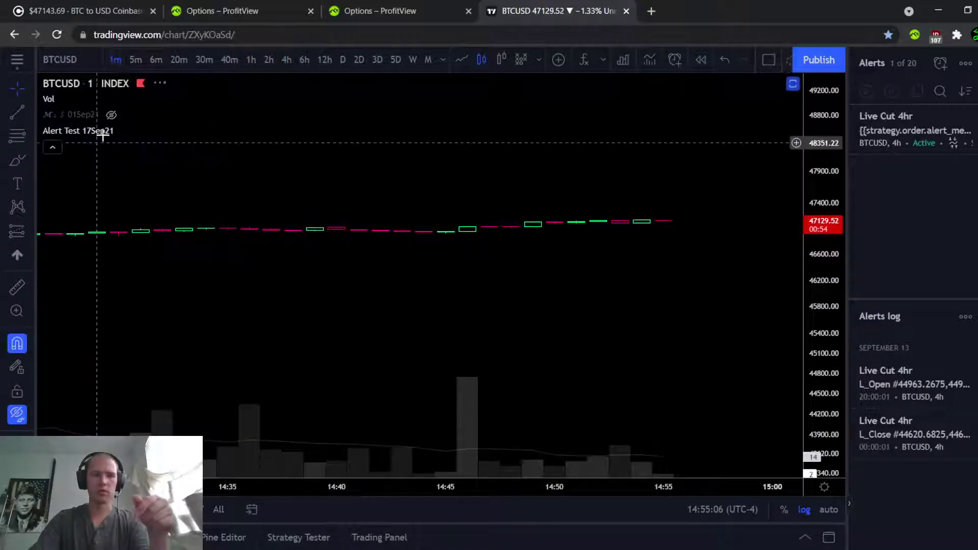
left_click(126, 132)
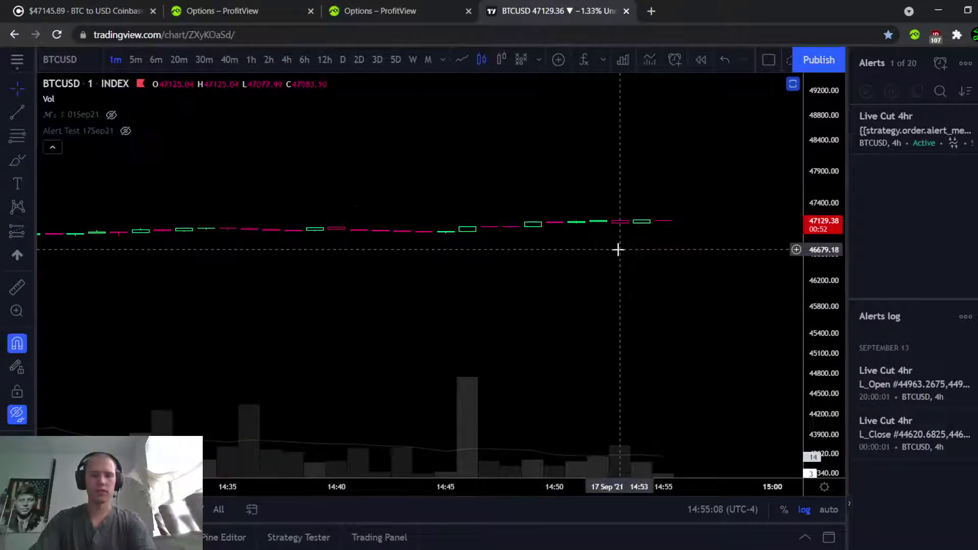
scroll(635, 260, "up", 3)
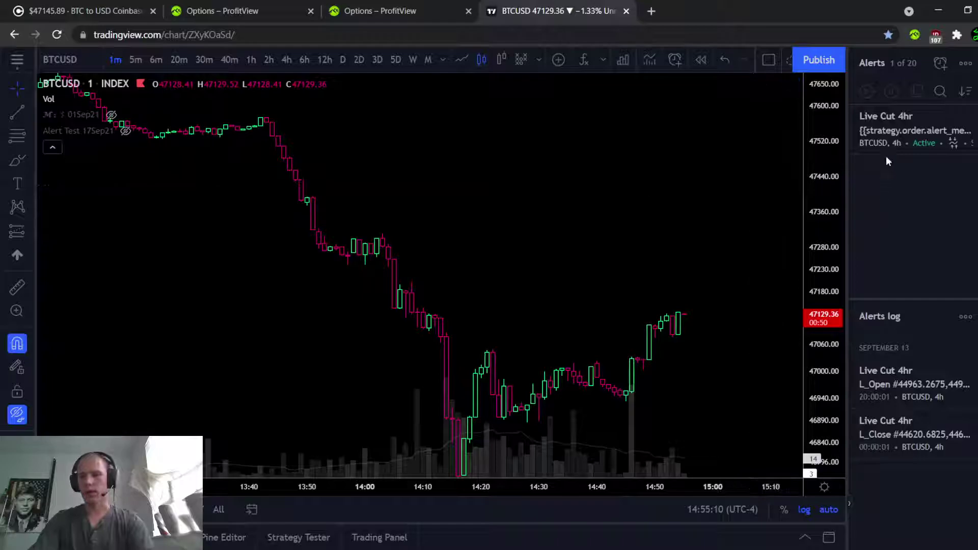
Start a new alert whose message is {{strategy.order.alert_message}} plus OHLCV placeholders.
left_click(942, 61)
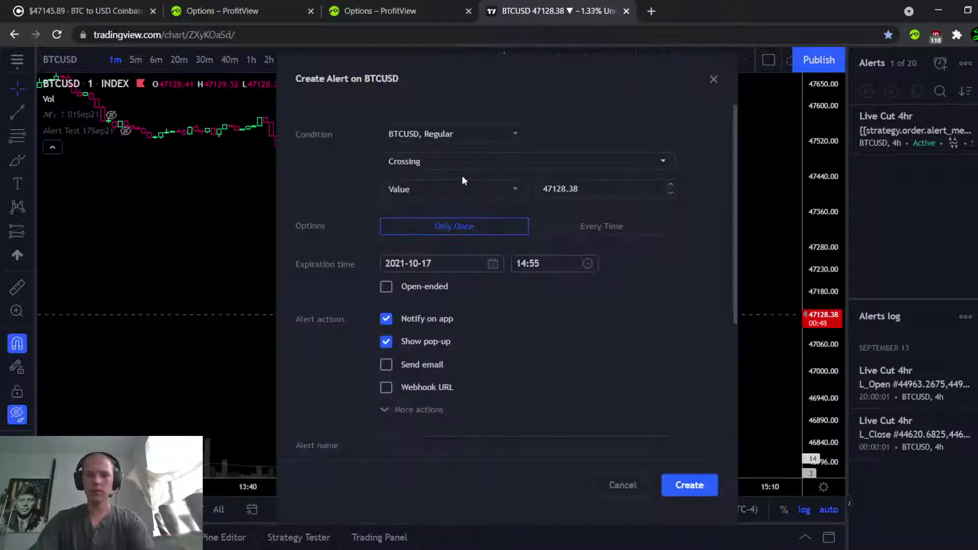
scroll(397, 365, "down", 3)
left_click_drag(542, 280, 293, 267)
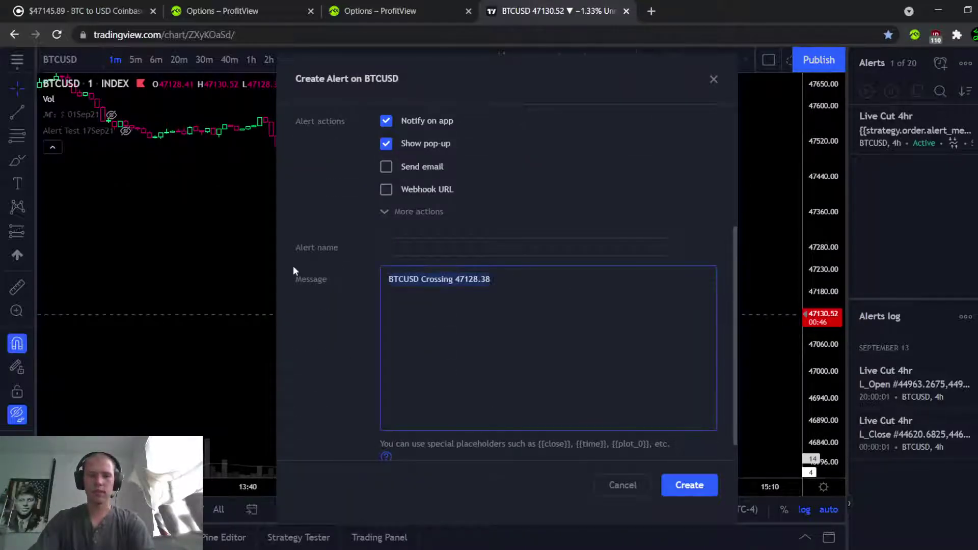
key("ctrl+v")
right_click(558, 283)
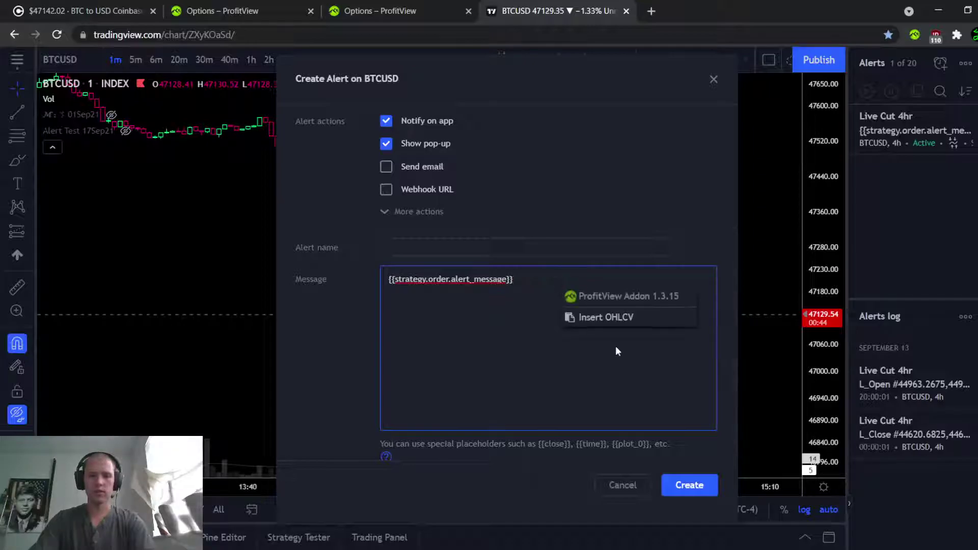
left_click(632, 317)
Name the alert 'Test' and set its condition to Alert Test 17Sep21.
left_click(442, 247)
type("asdasd")
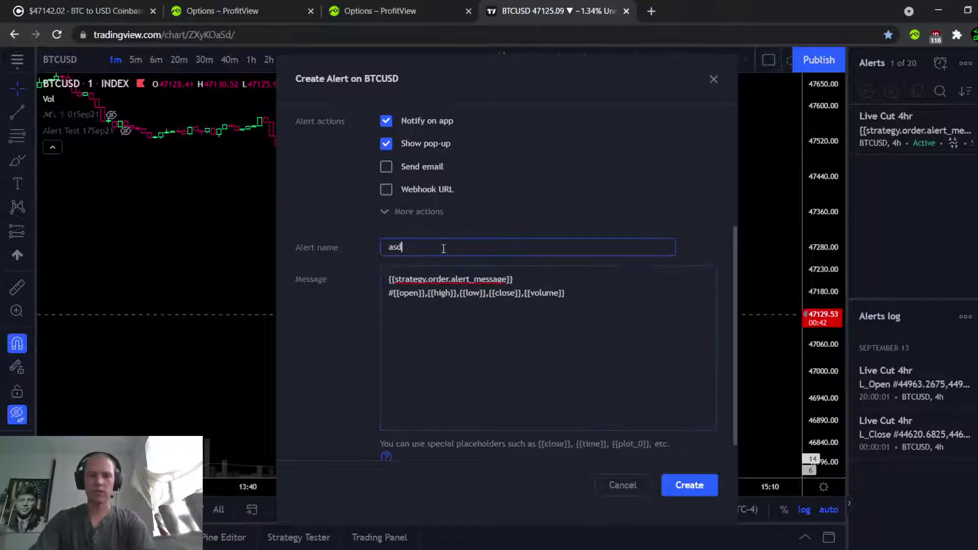
key("BackSpace")
key("BackSpace")
key("BackSpace")
key("BackSpace")
key("BackSpace")
key("BackSpace")
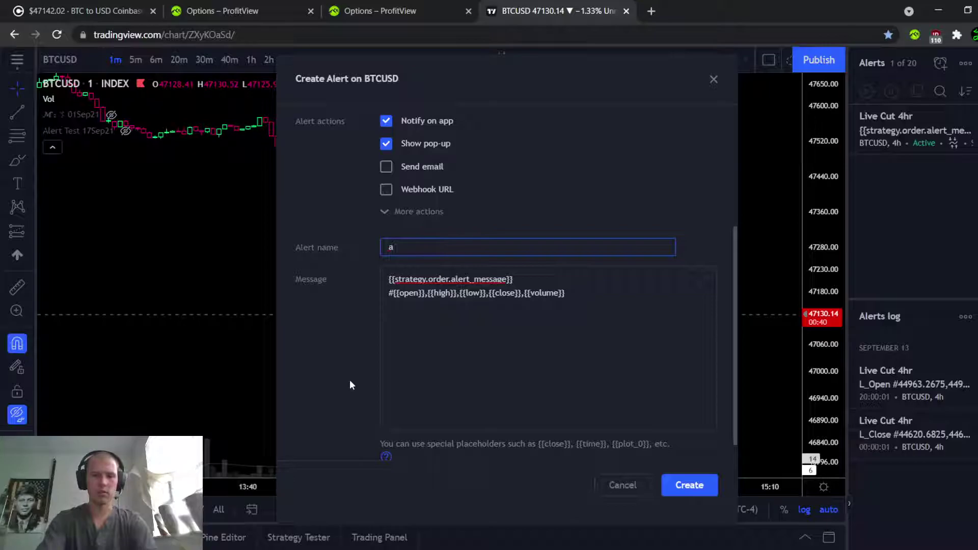
type("Test")
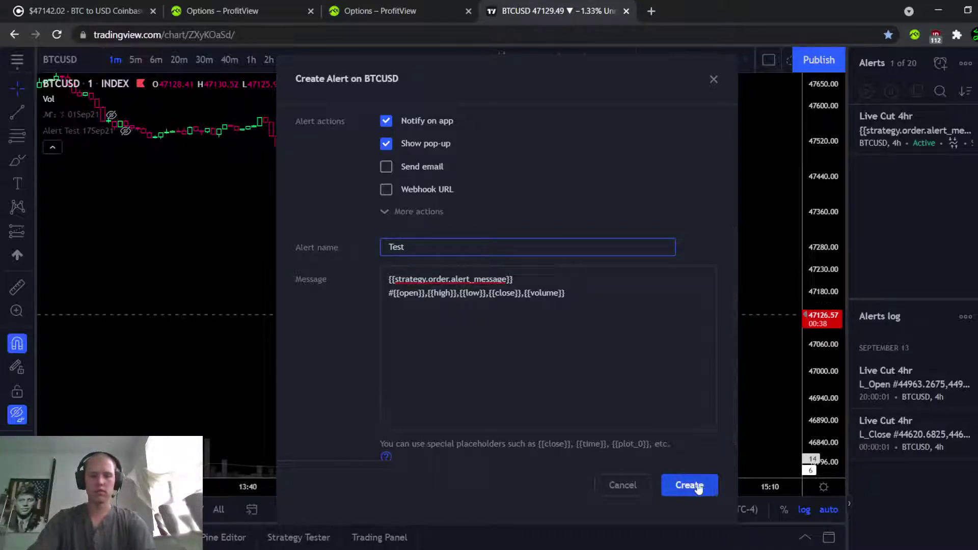
scroll(666, 228, "up", 4)
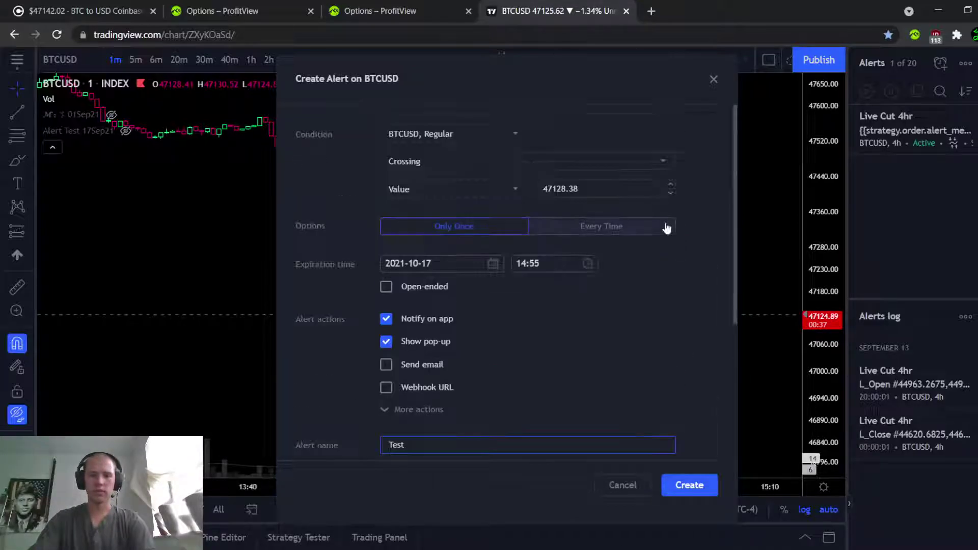
left_click(439, 135)
left_click(421, 218)
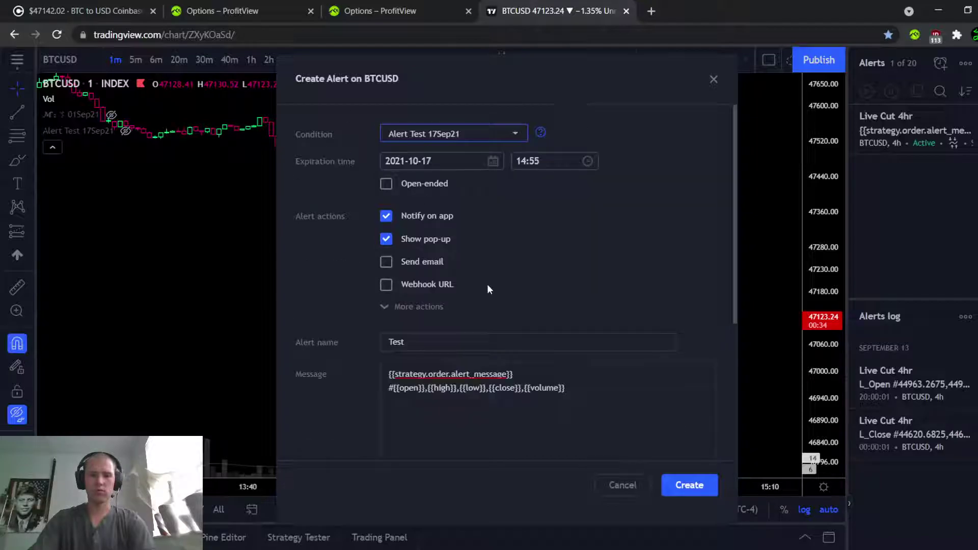
Create the Test alert, glance at the Strategy Tester and ProfitView, and wait for it to fire.
left_click(688, 487)
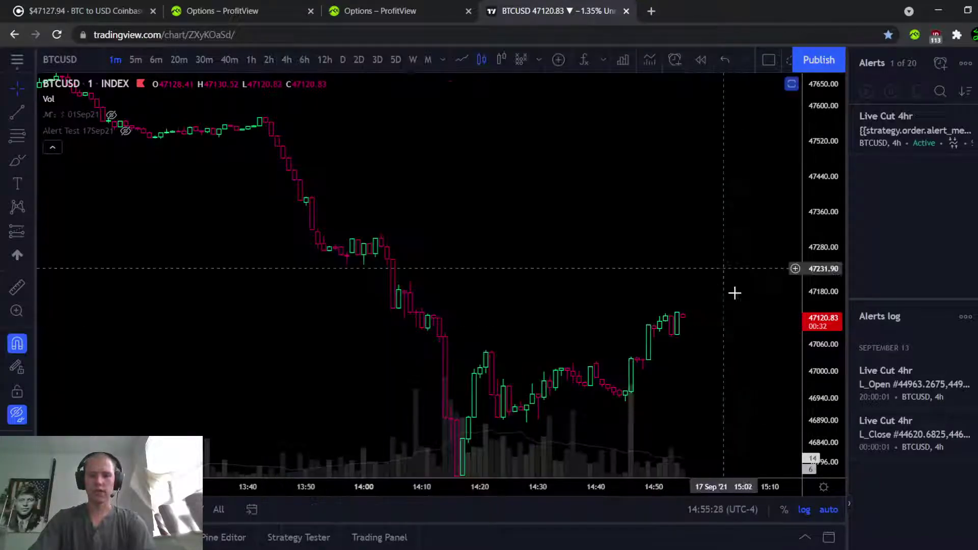
left_click(125, 132)
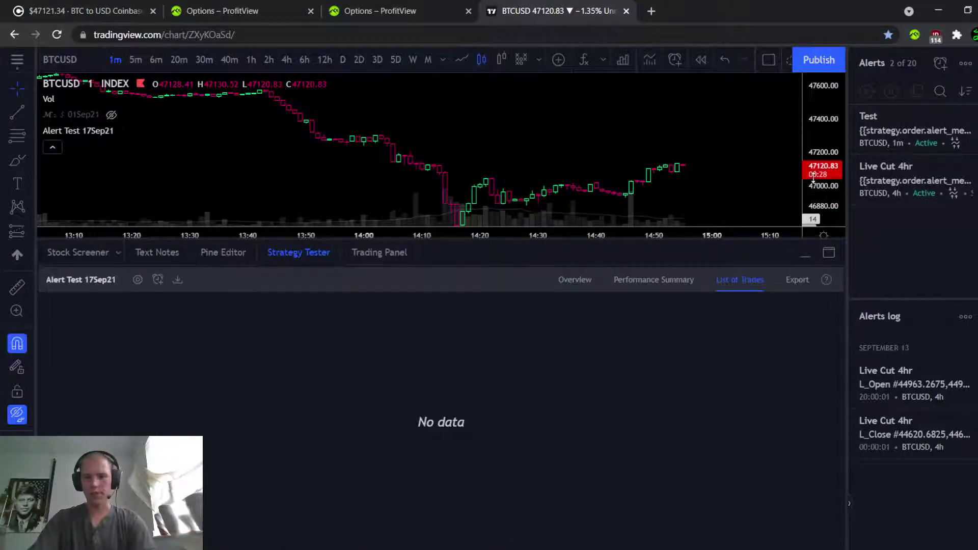
left_click(806, 254)
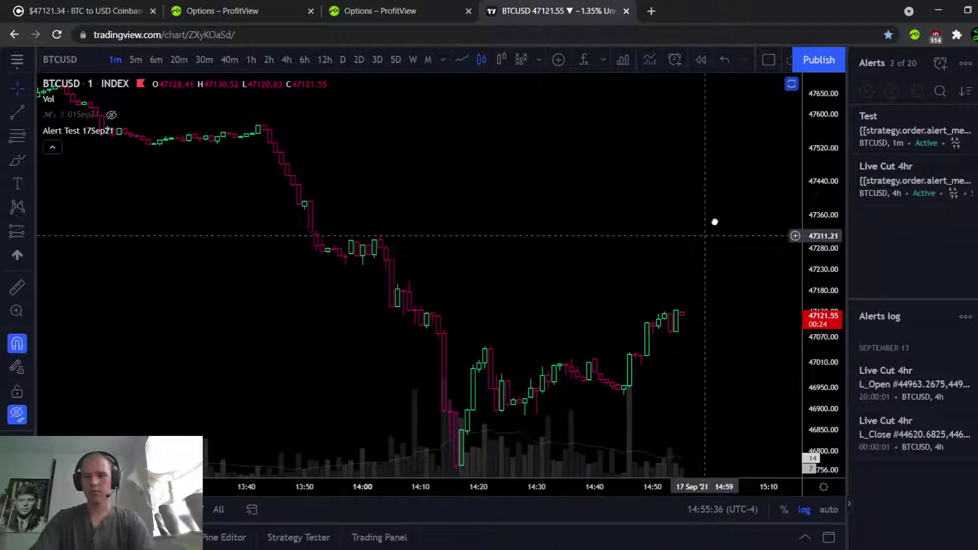
left_click_drag(714, 218, 720, 206)
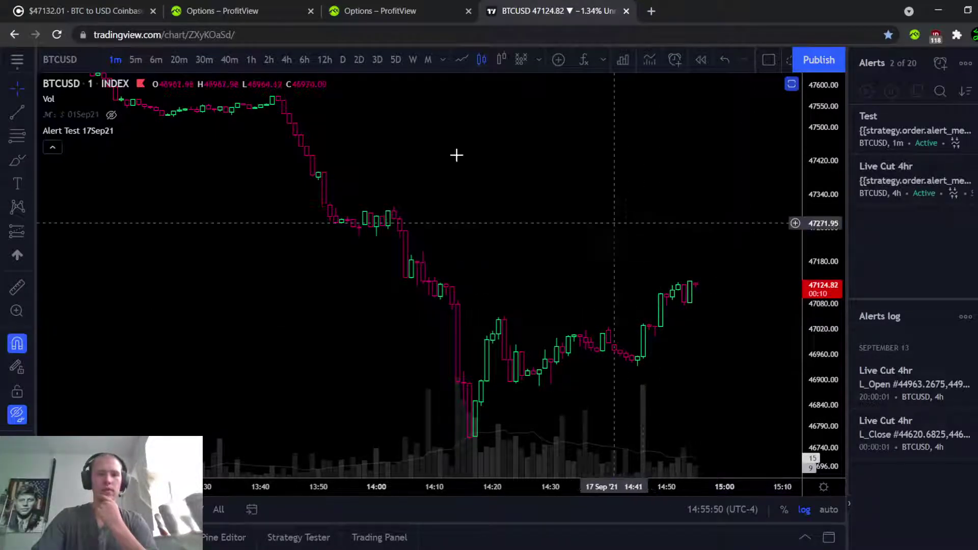
left_click(394, 11)
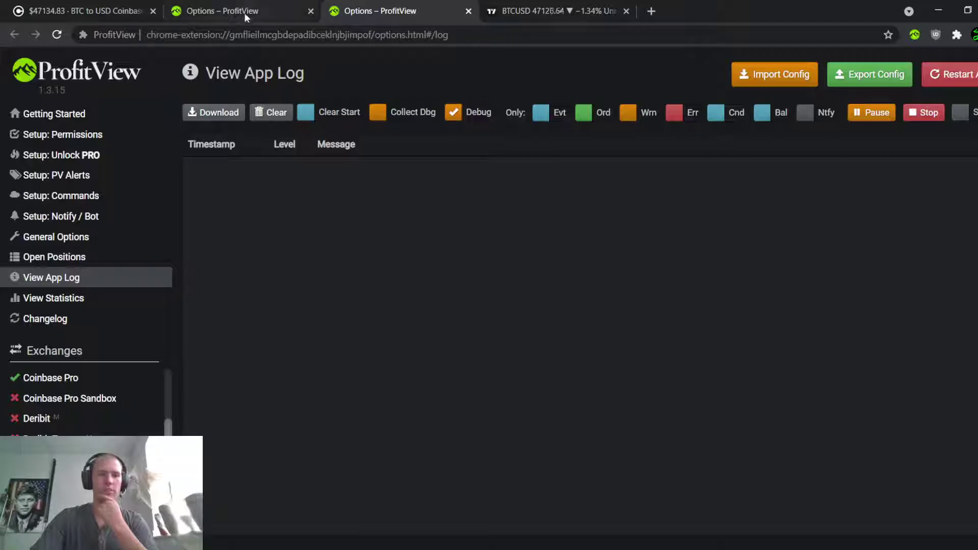
left_click(586, 10)
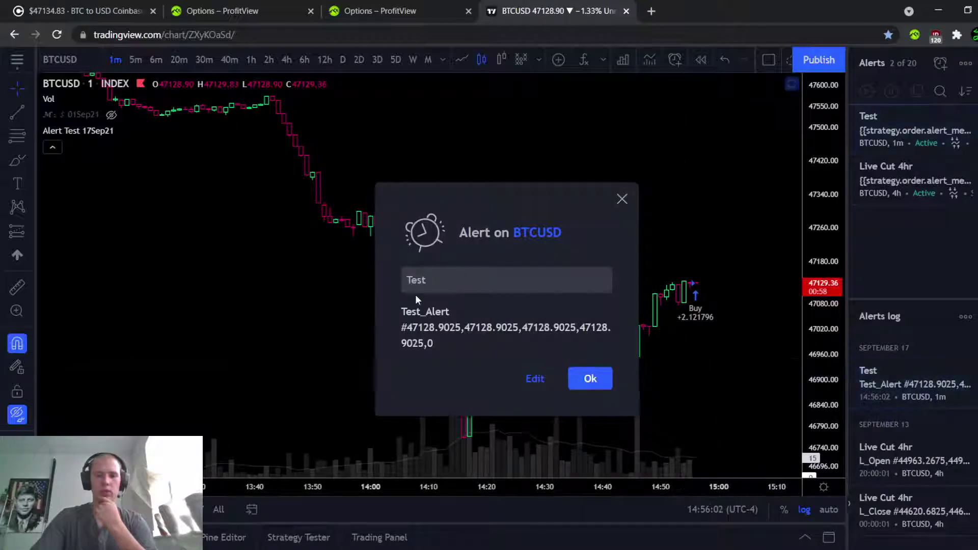
Dismiss the alert popup and review the Test_Alert receipt and OHLC data in ProfitView's log.
left_click(586, 384)
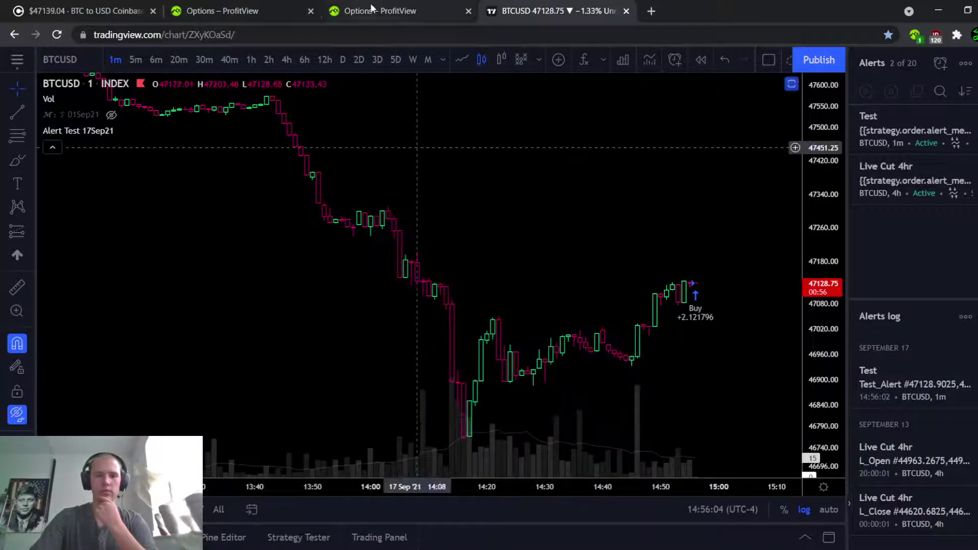
left_click(374, 6)
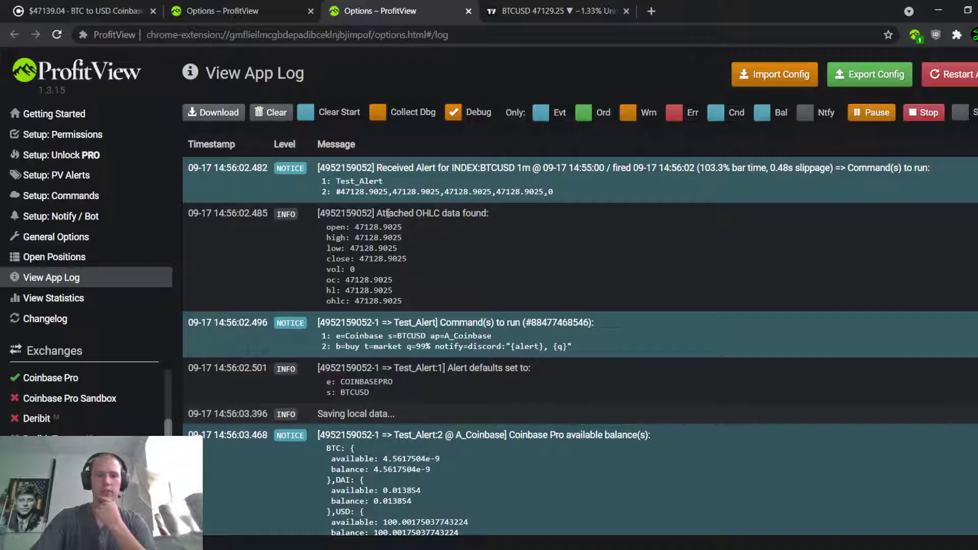
left_click_drag(386, 163, 770, 169)
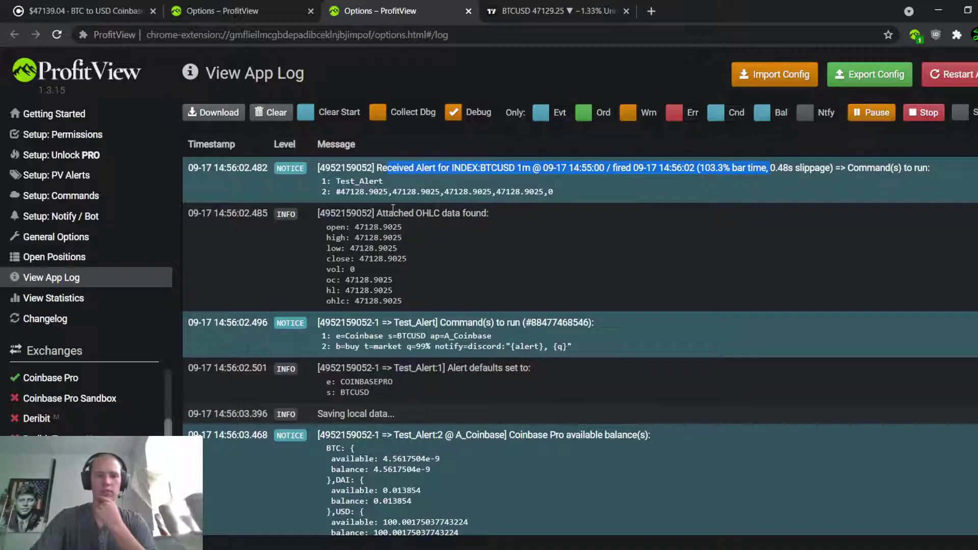
left_click_drag(398, 213, 606, 304)
scroll(408, 290, "down", 1)
scroll(424, 320, "down", 1)
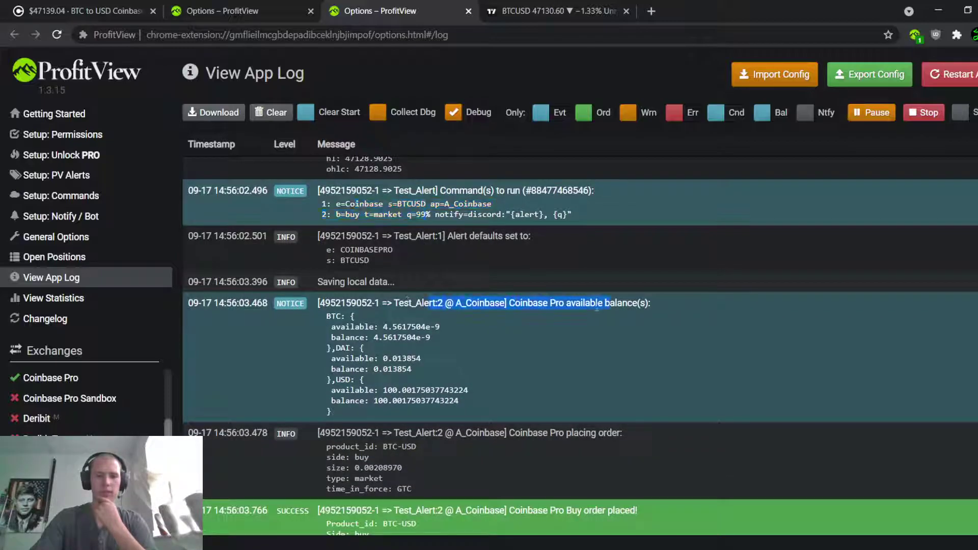
scroll(606, 305, "down", 1)
Review the log's 0.00208970 BTC-USD market buy placed on Coinbase Pro and the Discord notifications.
left_click_drag(329, 260, 427, 324)
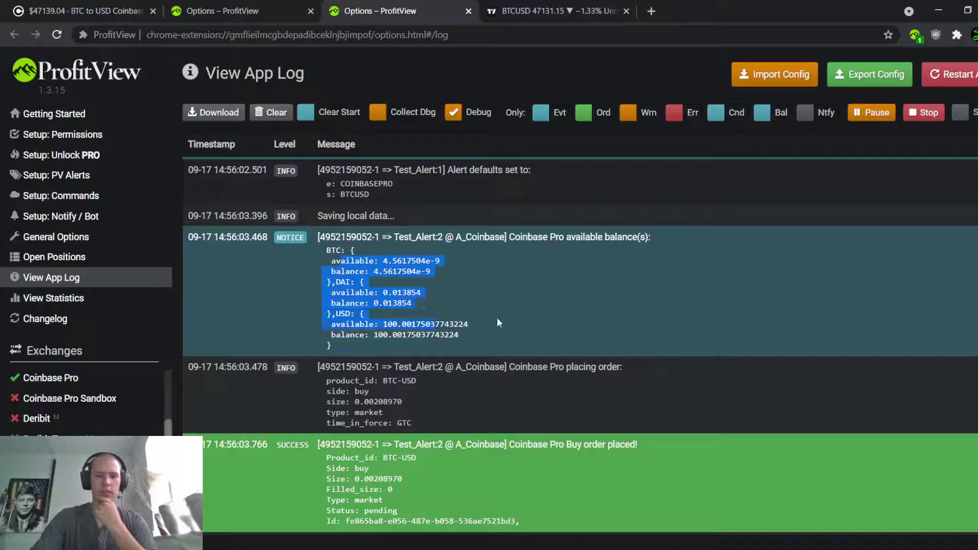
scroll(498, 323, "down", 1)
left_click_drag(391, 254, 440, 254)
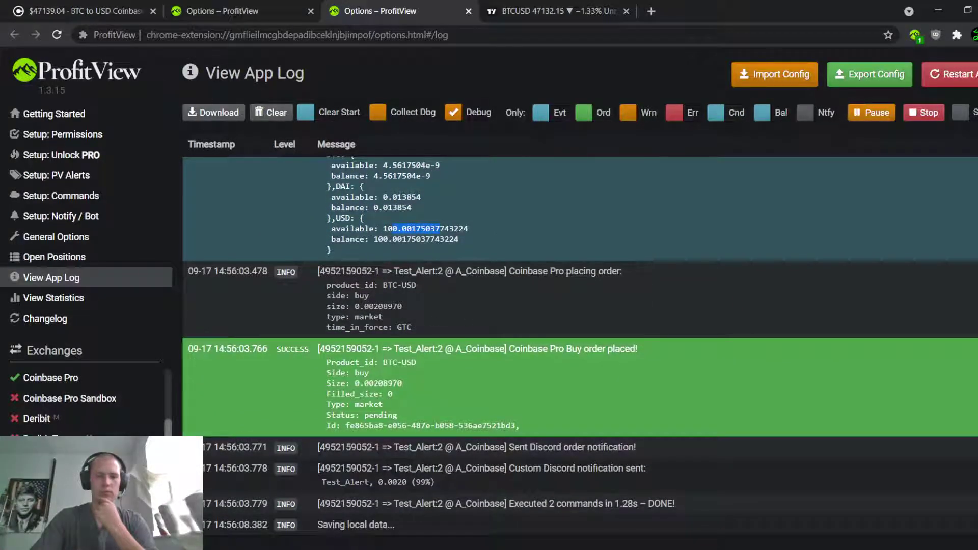
left_click_drag(320, 349, 640, 350)
left_click(569, 359)
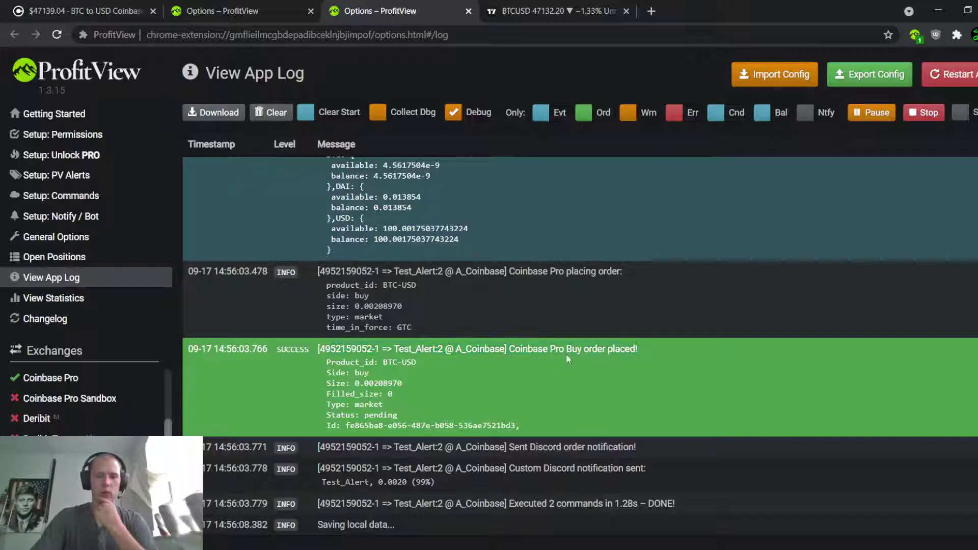
left_click_drag(555, 349, 635, 348)
left_click_drag(531, 447, 604, 469)
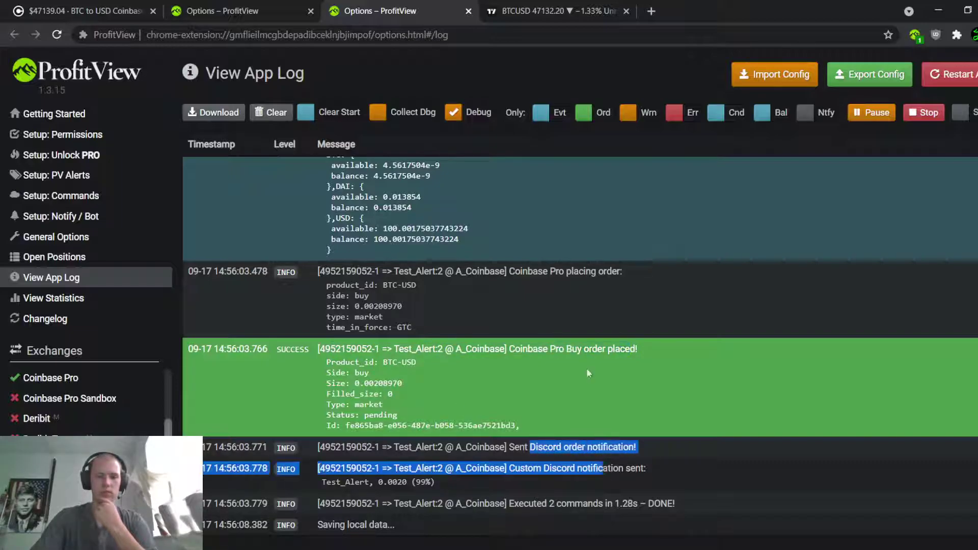
Check the Coinbase Pro BTC-USD page for the filled 0.00208970 BTC market buy at 47,139.05.
left_click(108, 13)
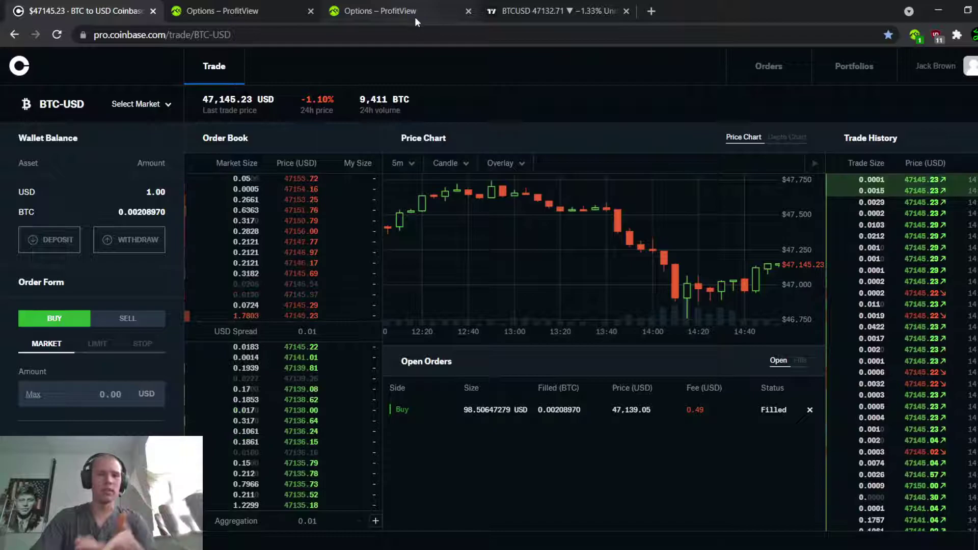
Review the Test_Alert message in script lines 12–13, hide the script, then return to the ProfitView log.
left_click(541, 7)
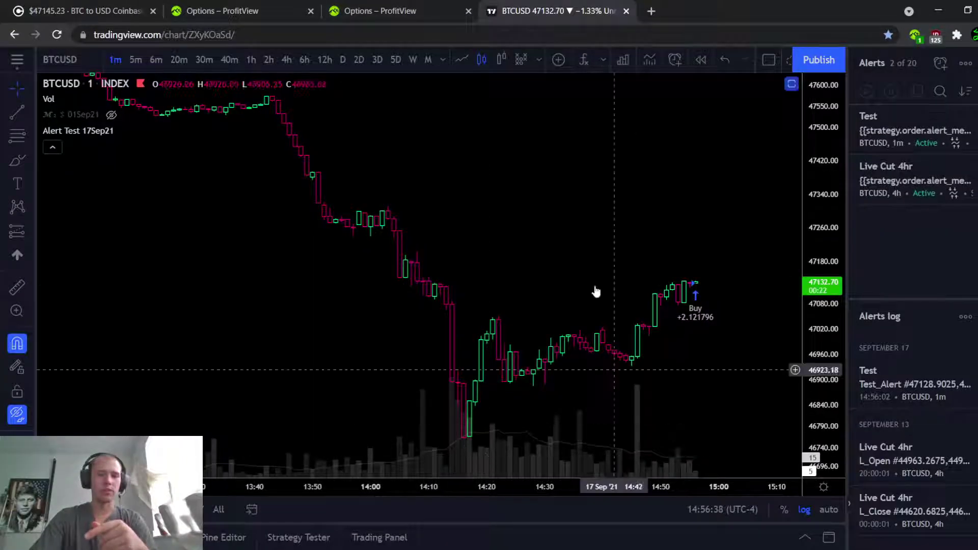
mouse_move(115, 137)
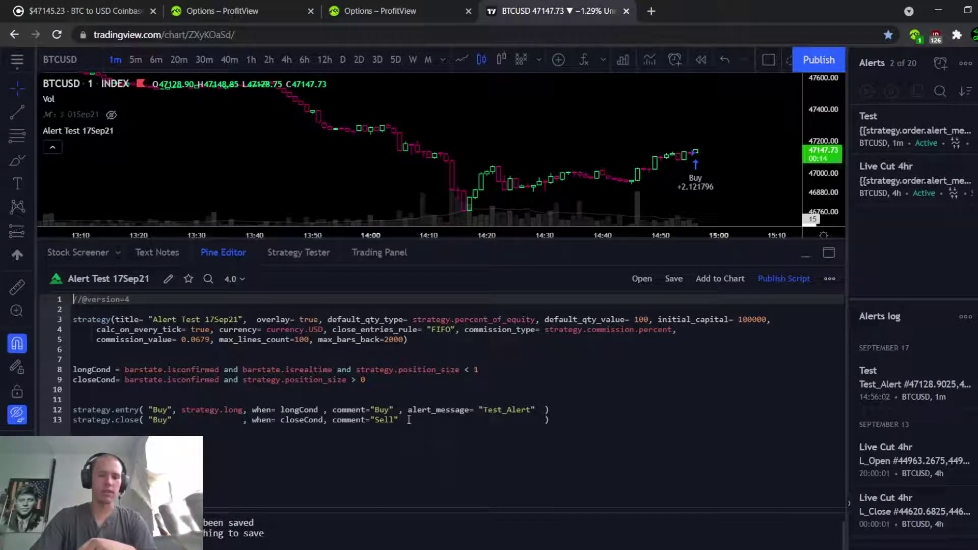
left_click(492, 420)
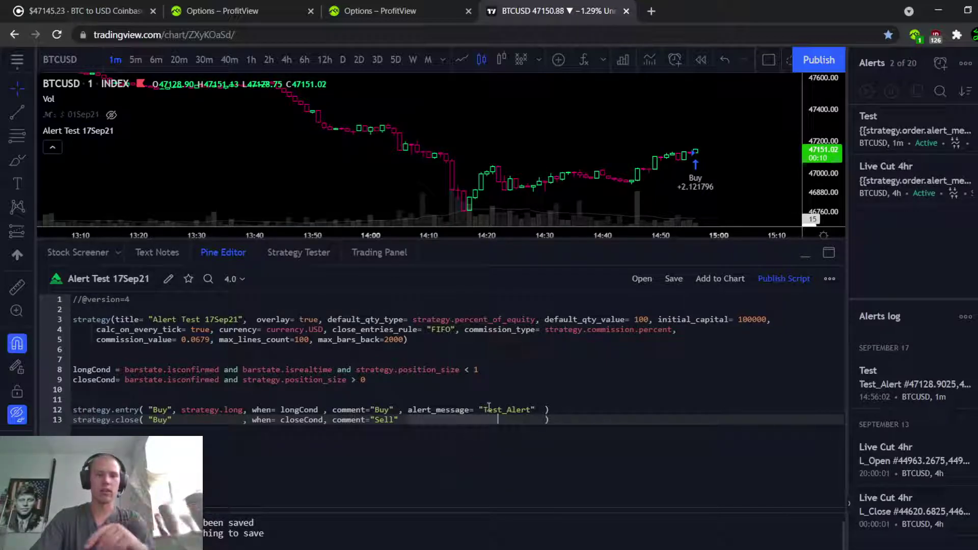
left_click(516, 410)
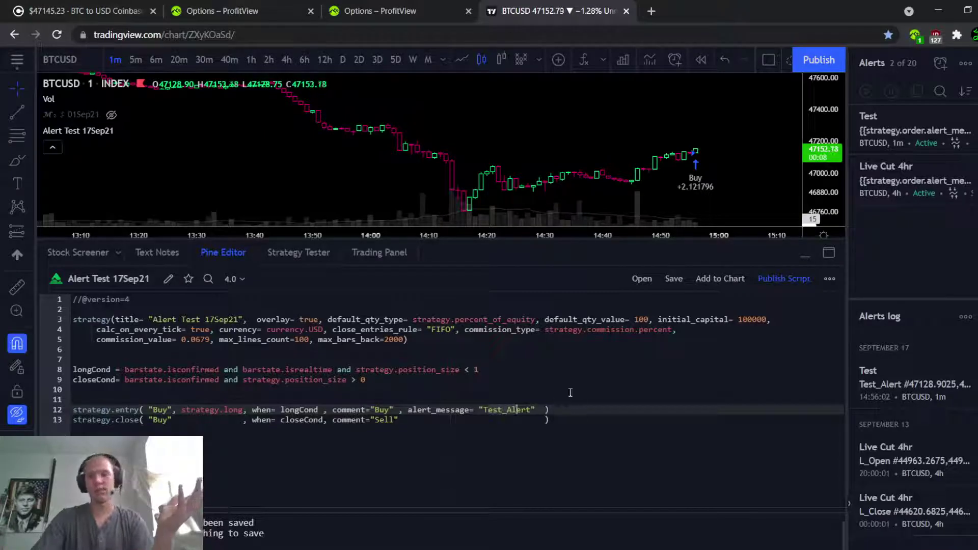
left_click(804, 256)
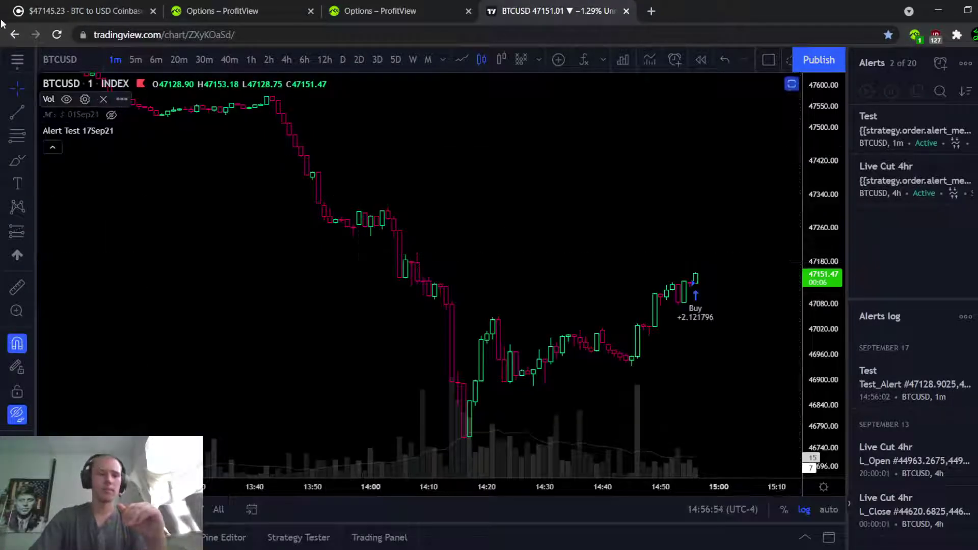
left_click(380, 11)
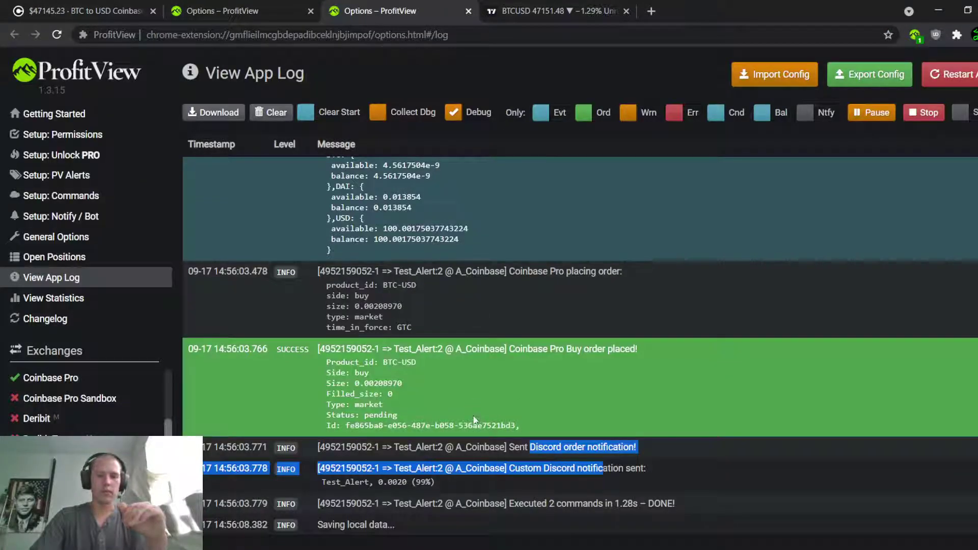
left_click_drag(244, 269, 268, 271)
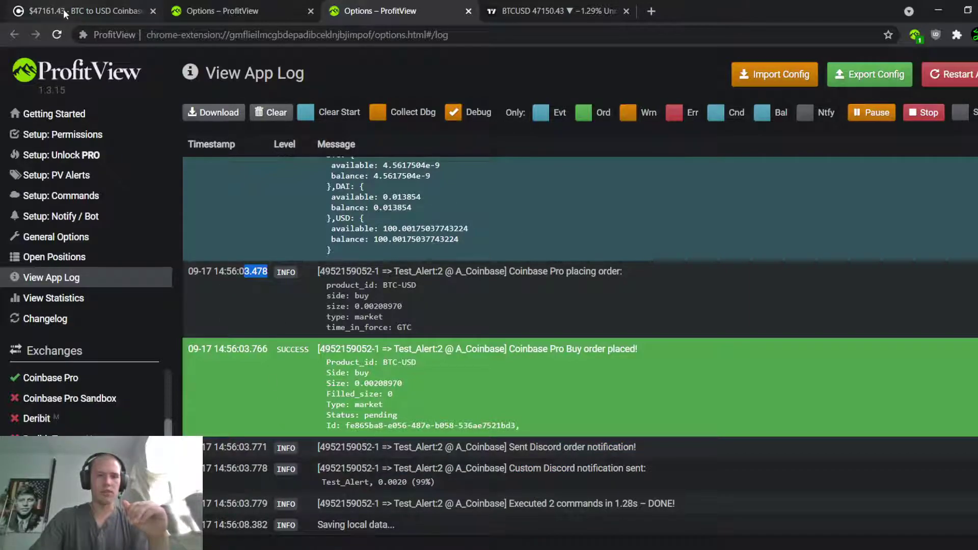
Dismiss the fired alert notice on the TradingView chart.
left_click(61, 11)
left_click(583, 11)
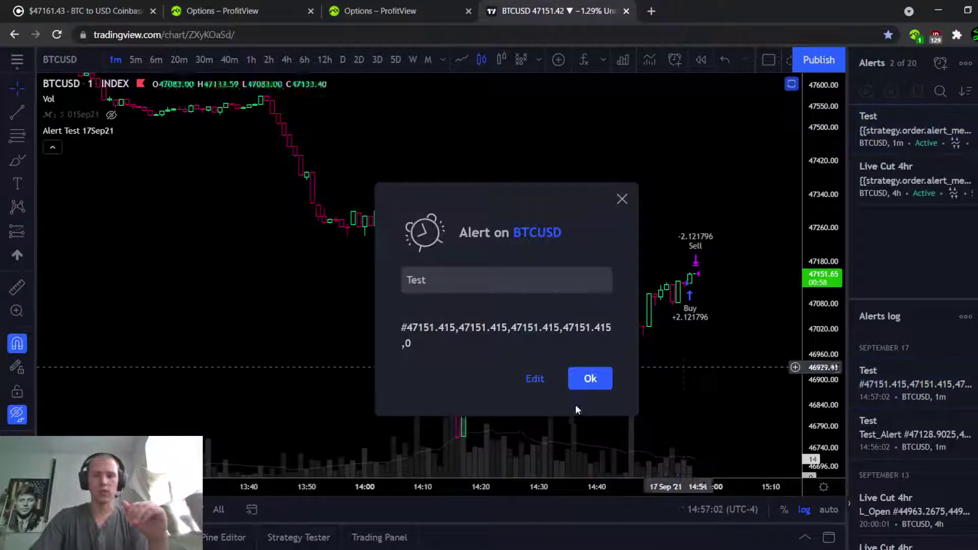
left_click(587, 378)
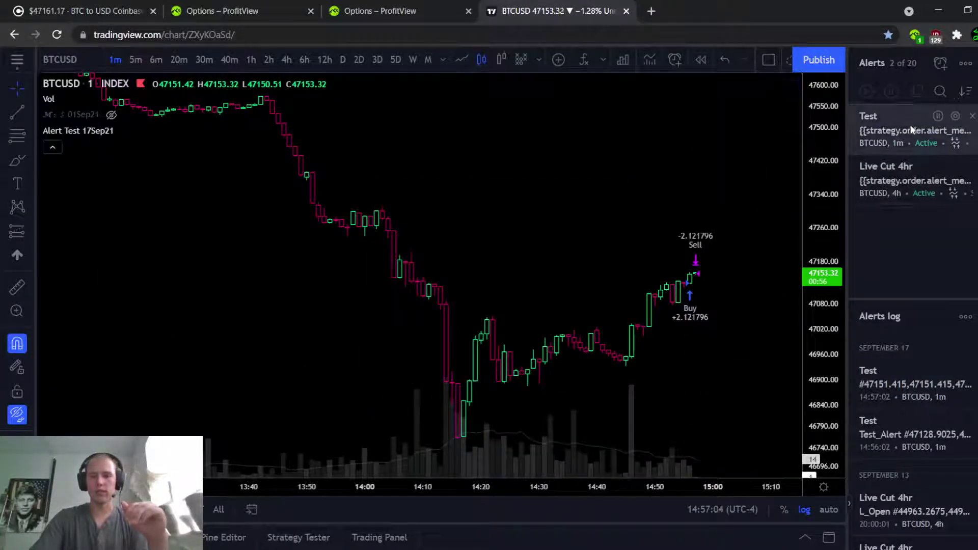
Delete the Test alert, leaving only Live Cut 4hr in the alerts list.
left_click(941, 115)
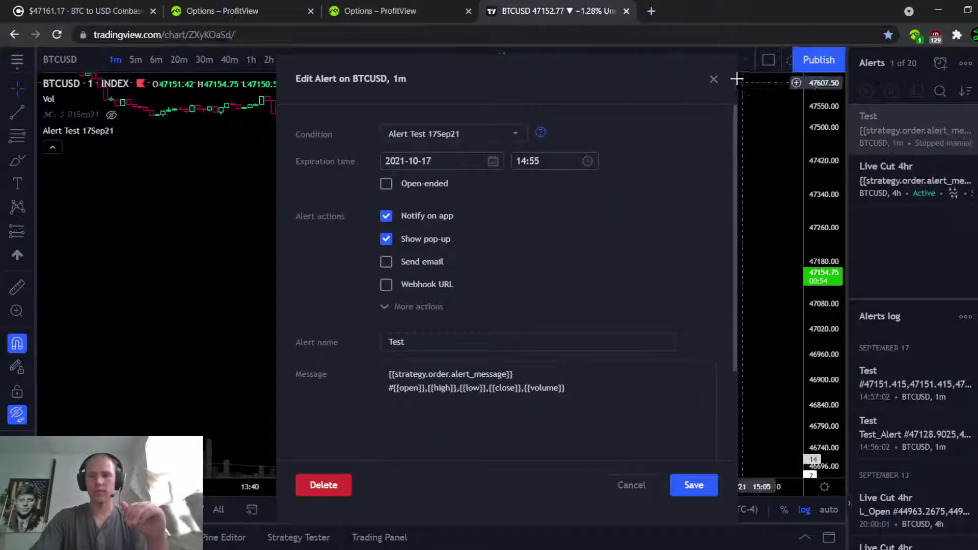
left_click(714, 79)
left_click(973, 117)
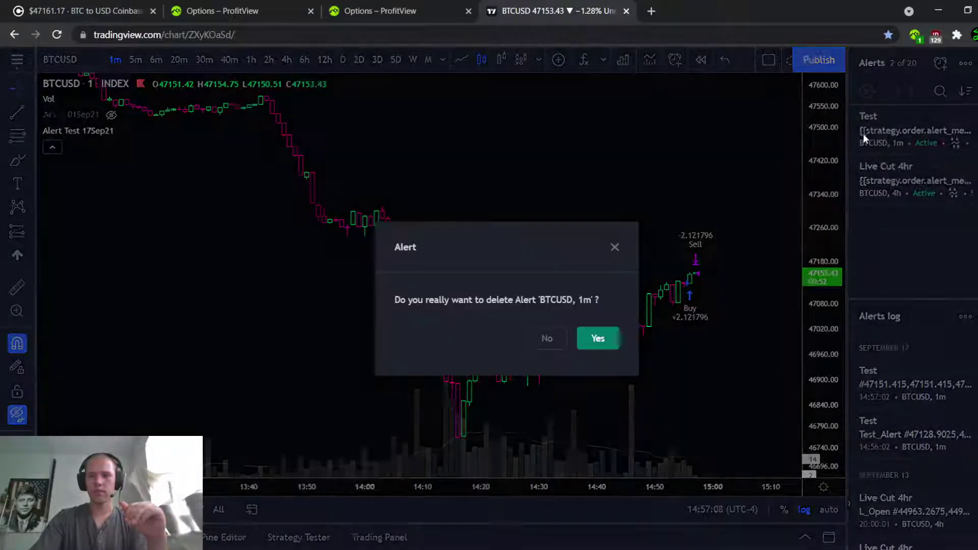
left_click(594, 341)
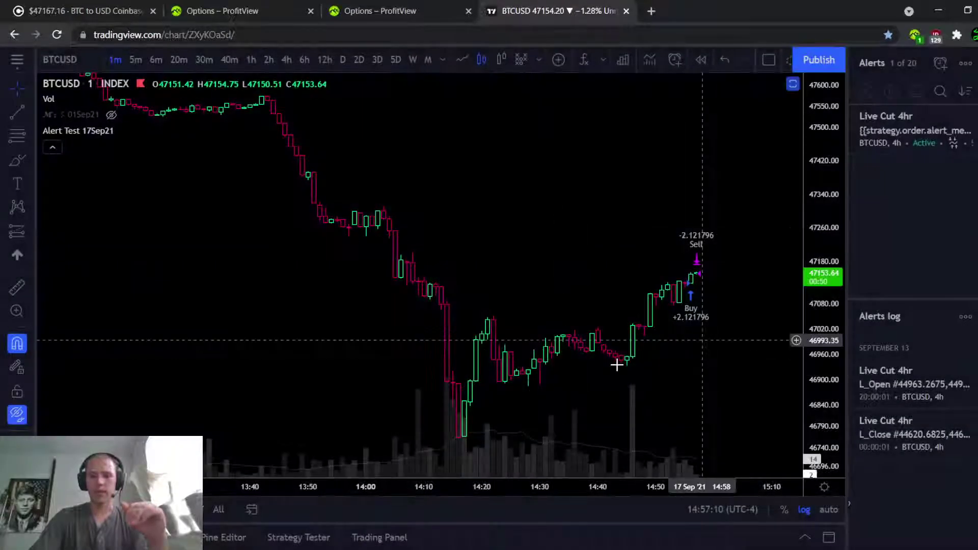
scroll(618, 362, "up", 3)
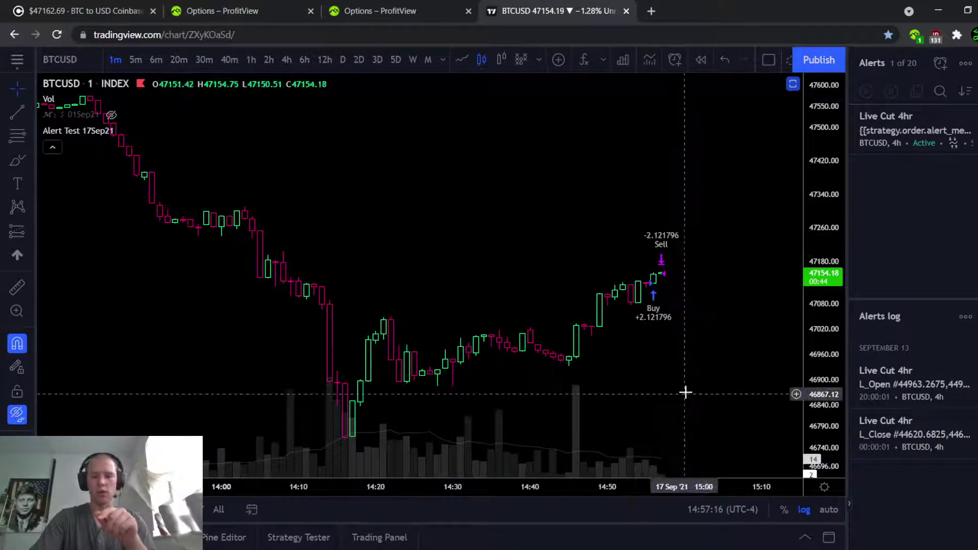
Scroll the ProfitView app log to the 14:56:02 Test_Alert receipt and the 14:56:03.766 buy order.
left_click(387, 16)
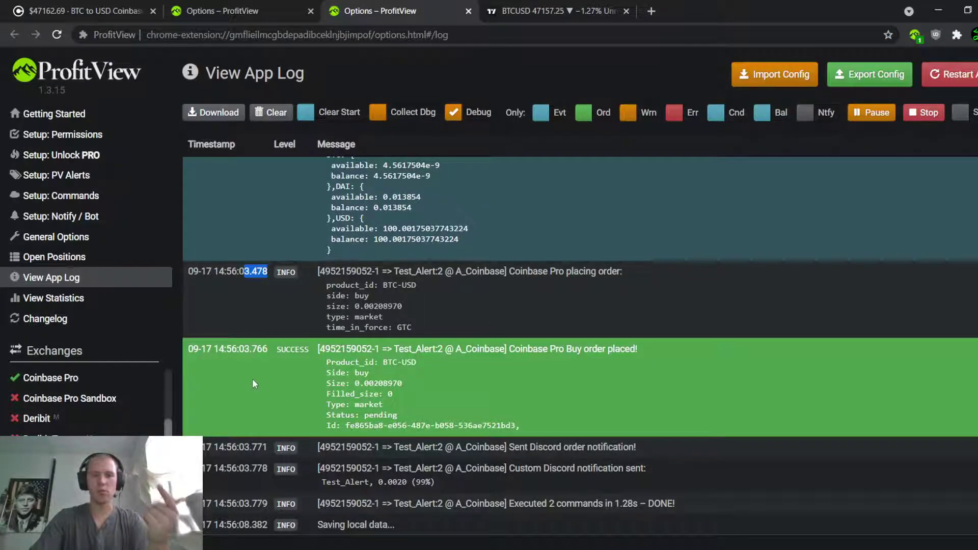
scroll(276, 237, "up", 5)
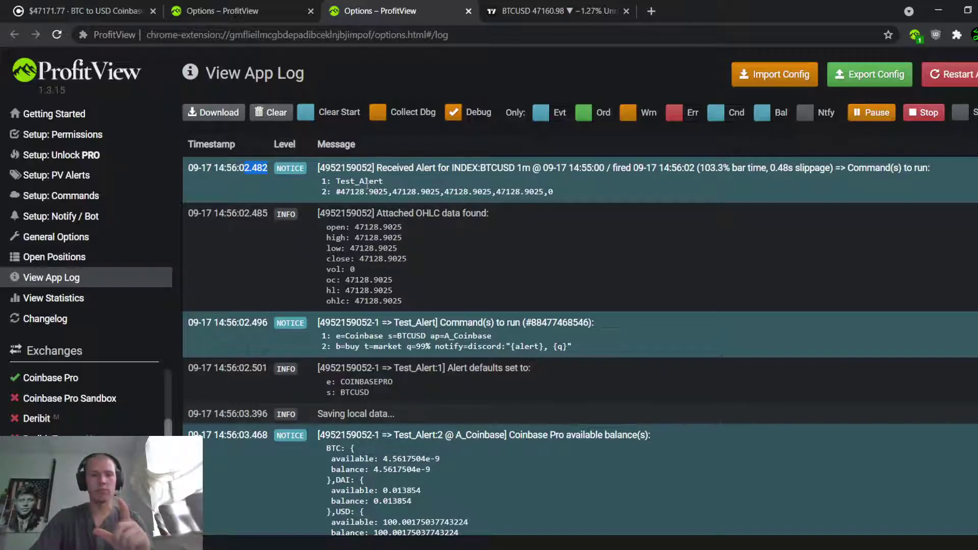
scroll(295, 305, "down", 10)
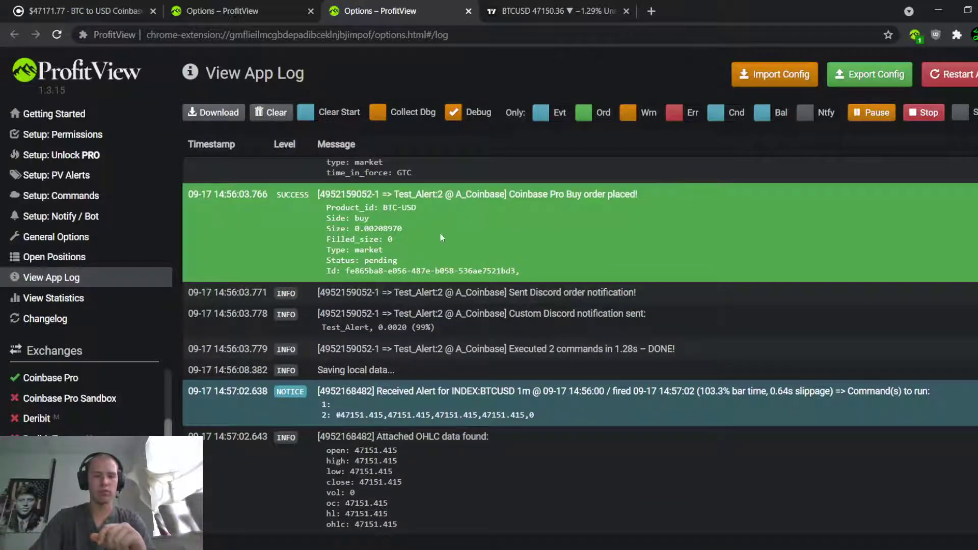
scroll(442, 238, "up", 1)
left_click_drag(412, 261, 632, 261)
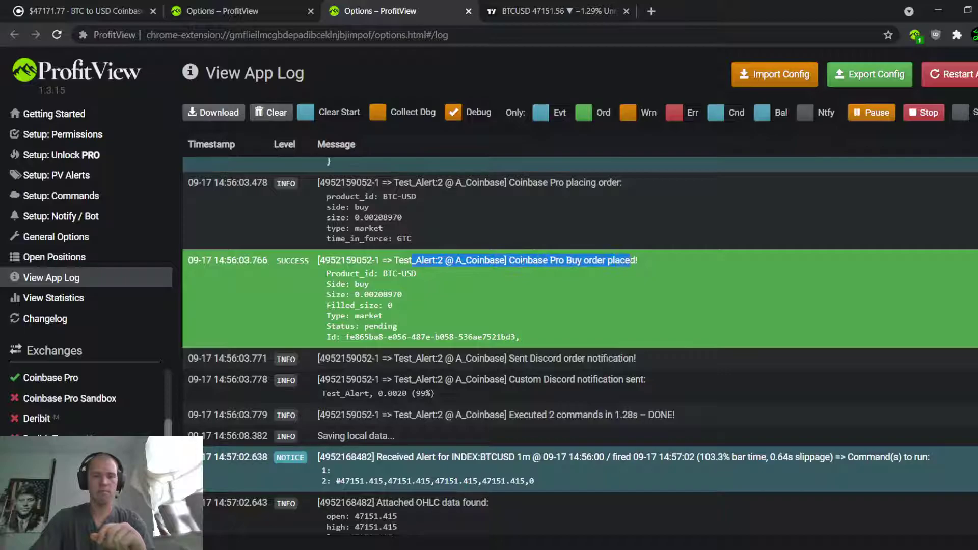
left_click_drag(257, 261, 238, 261)
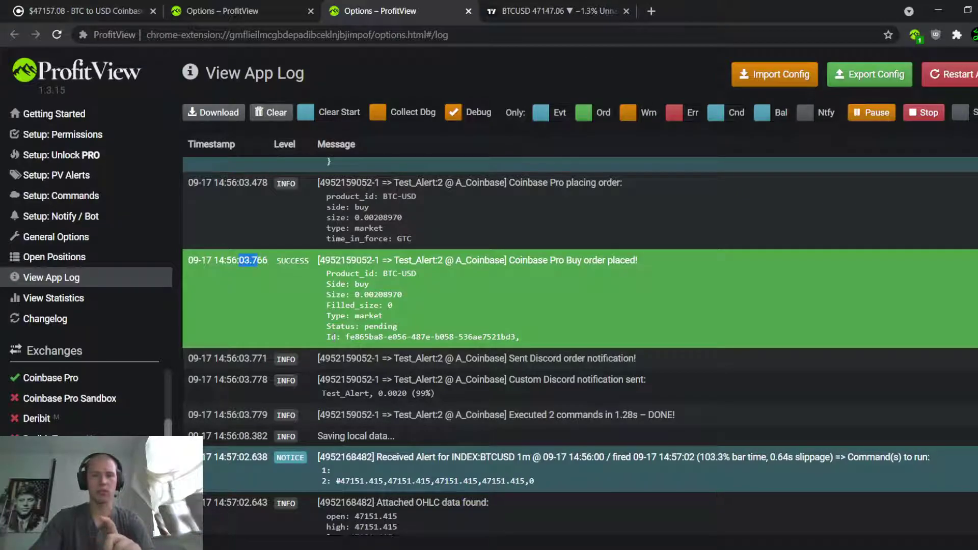
left_click(260, 274)
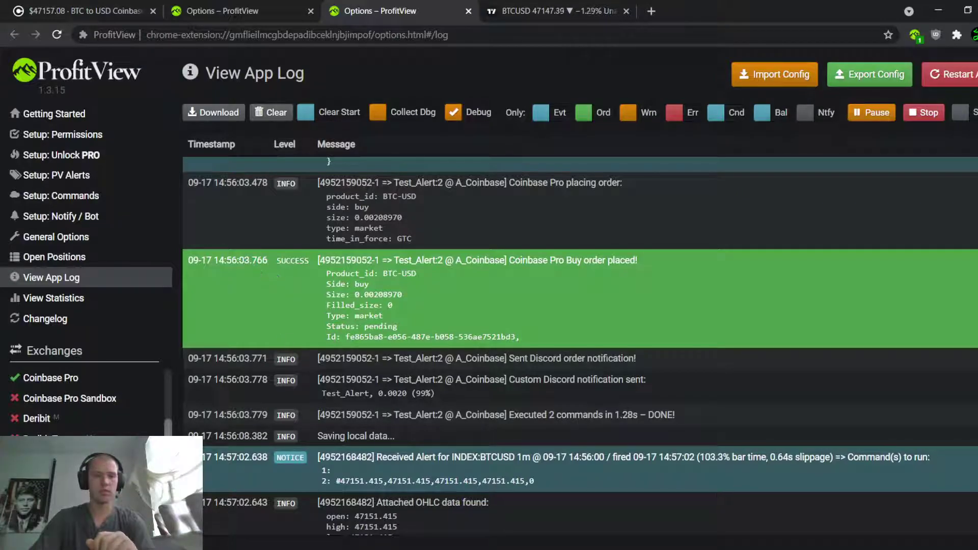
left_click_drag(239, 260, 261, 261)
scroll(332, 267, "up", 7)
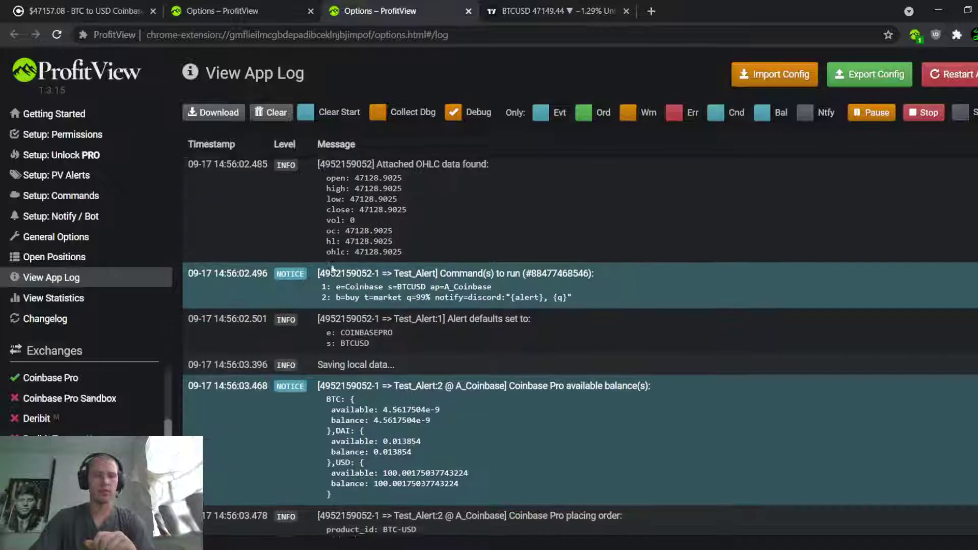
scroll(331, 267, "up", 1)
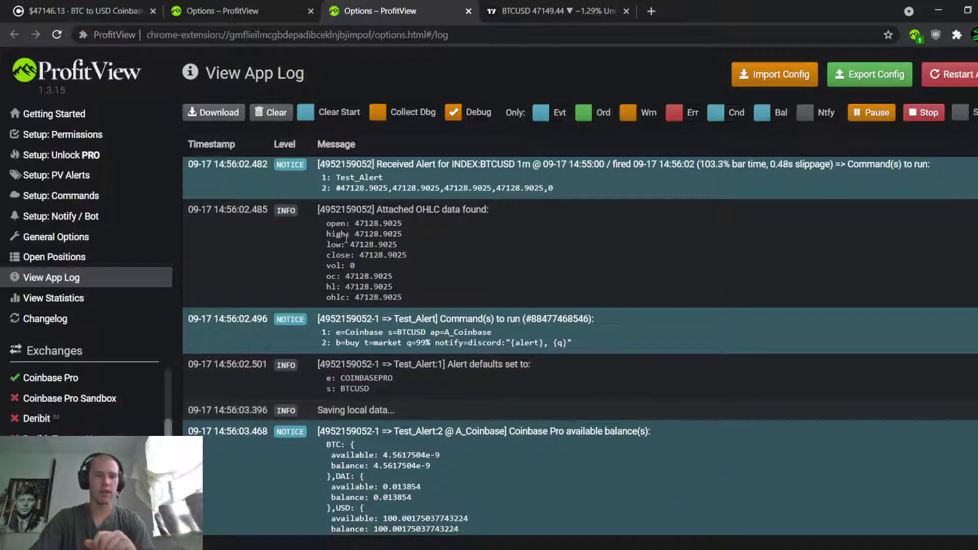
scroll(378, 355, "down", 3)
scroll(377, 355, "up", 3)
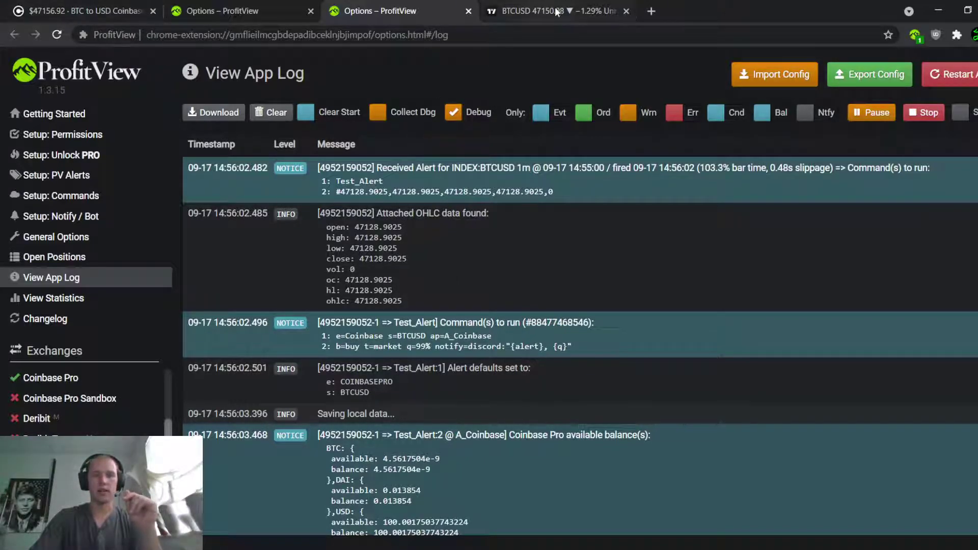
Return to the TradingView BTCUSD 1-minute chart showing the strategy's Buy and Sell markers.
left_click(514, 11)
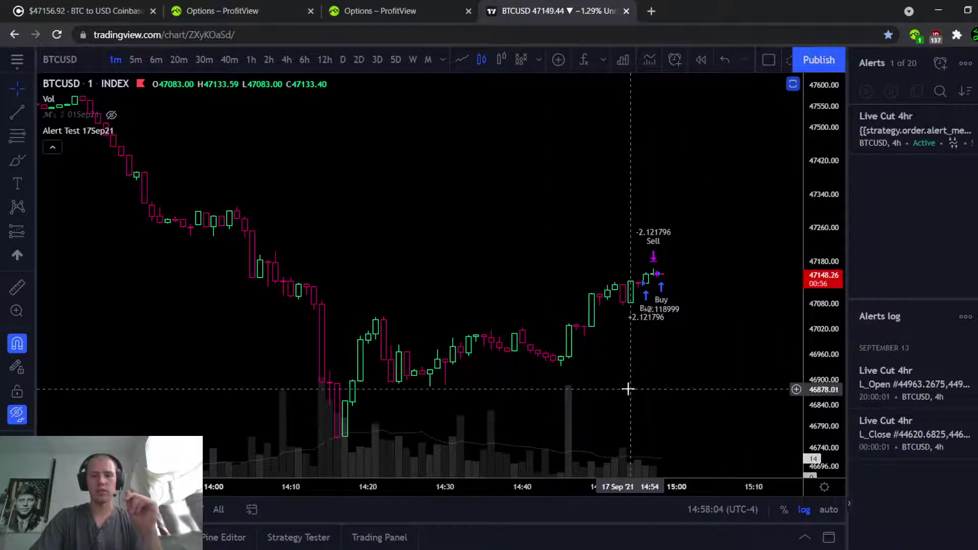